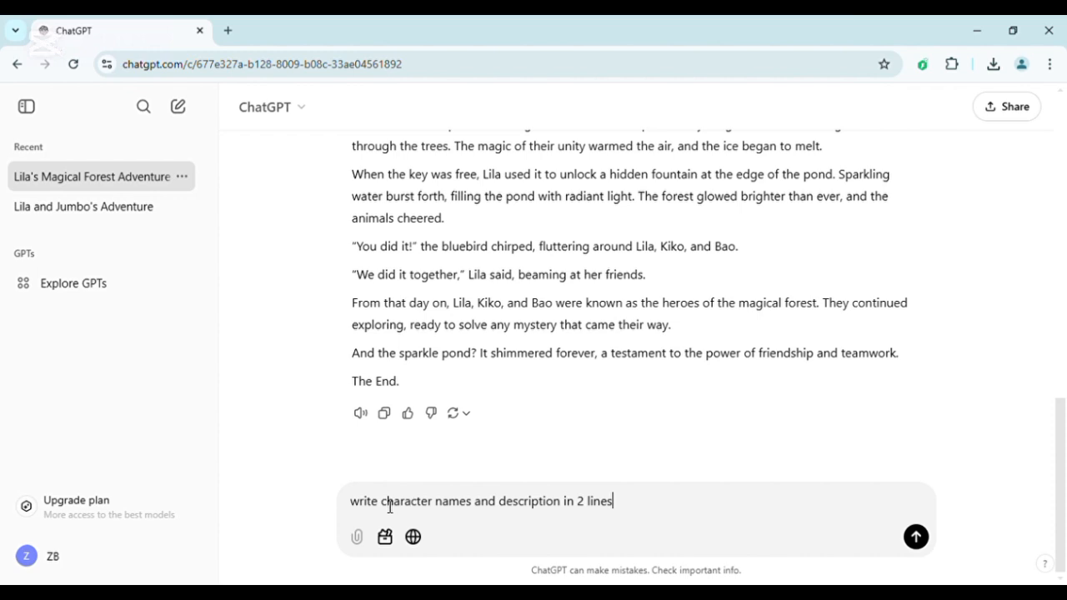
Ask ChatGPT to write character names and description in 2 lines, and review the reply.
key("Return")
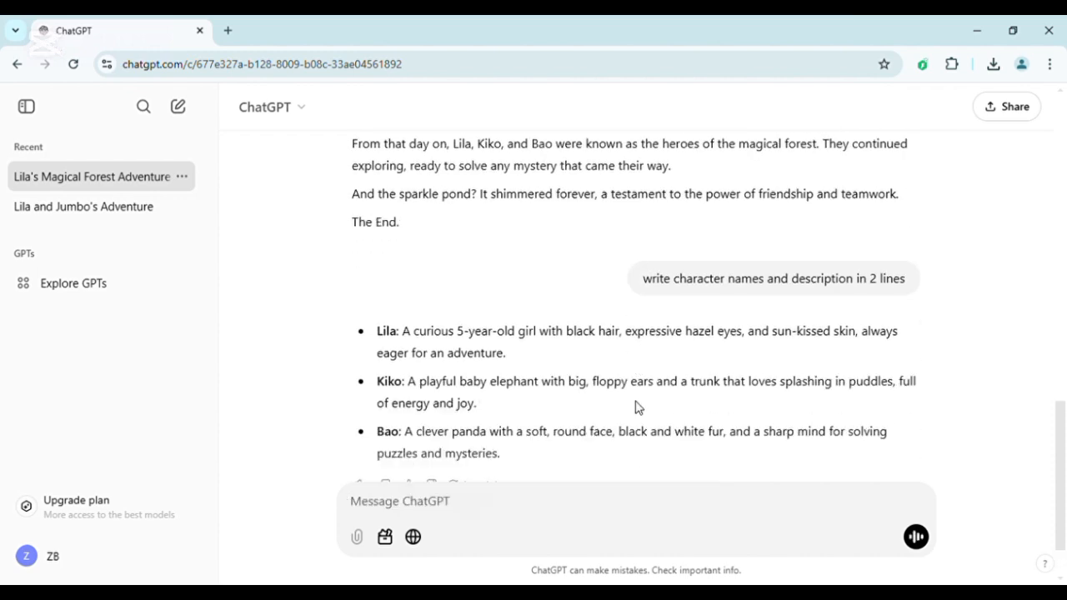
scroll(636, 407, "up", 3)
scroll(636, 408, "down", 3)
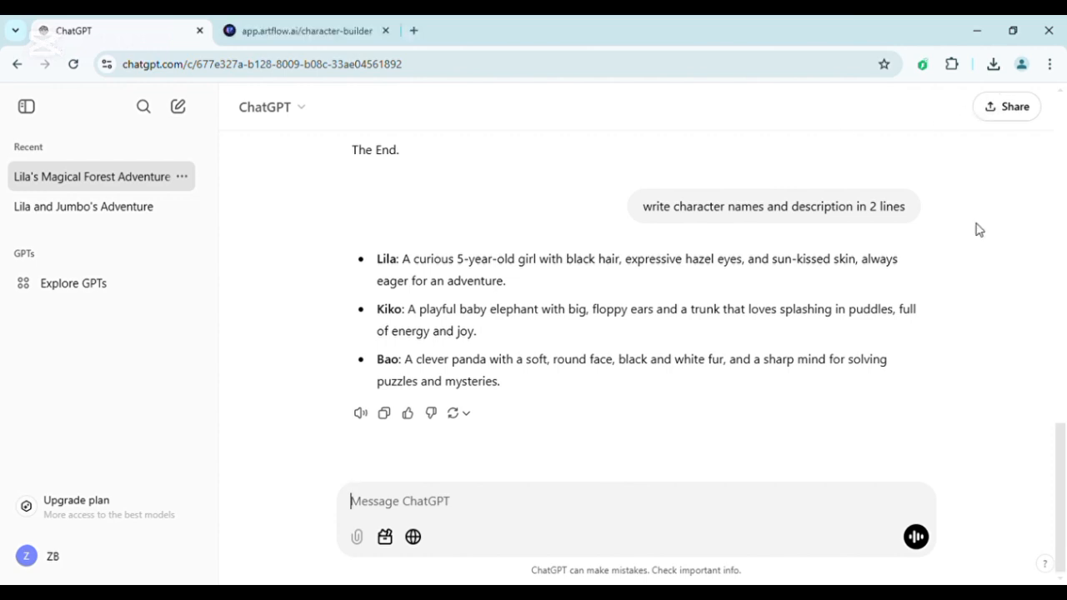
Switch to Artflow and start a new story in Story Studio with the "I have a story" option.
left_click(279, 25)
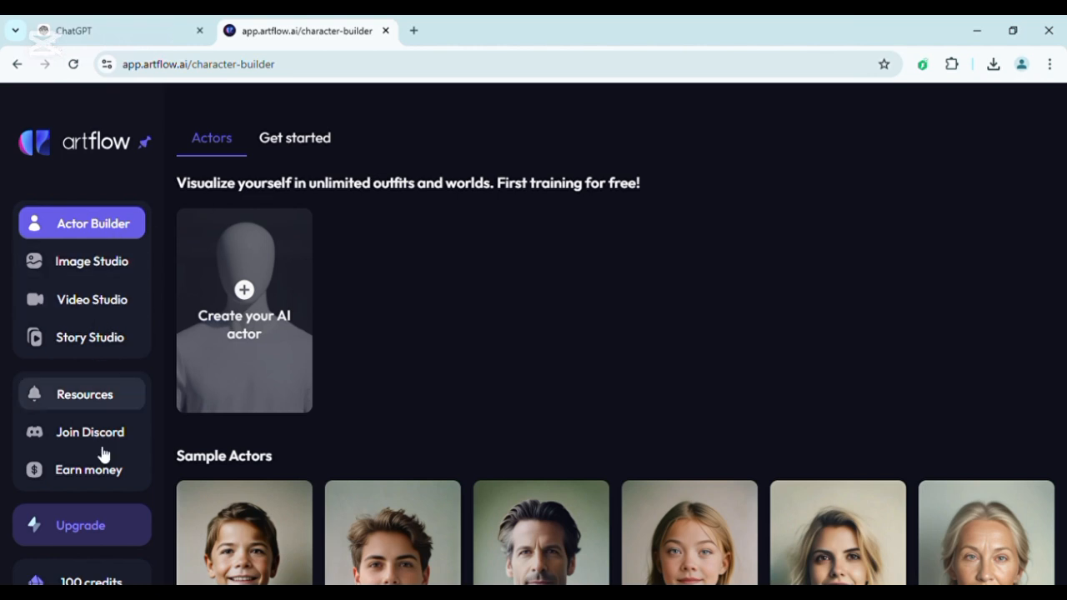
scroll(315, 374, "down", 5)
scroll(315, 374, "up", 5)
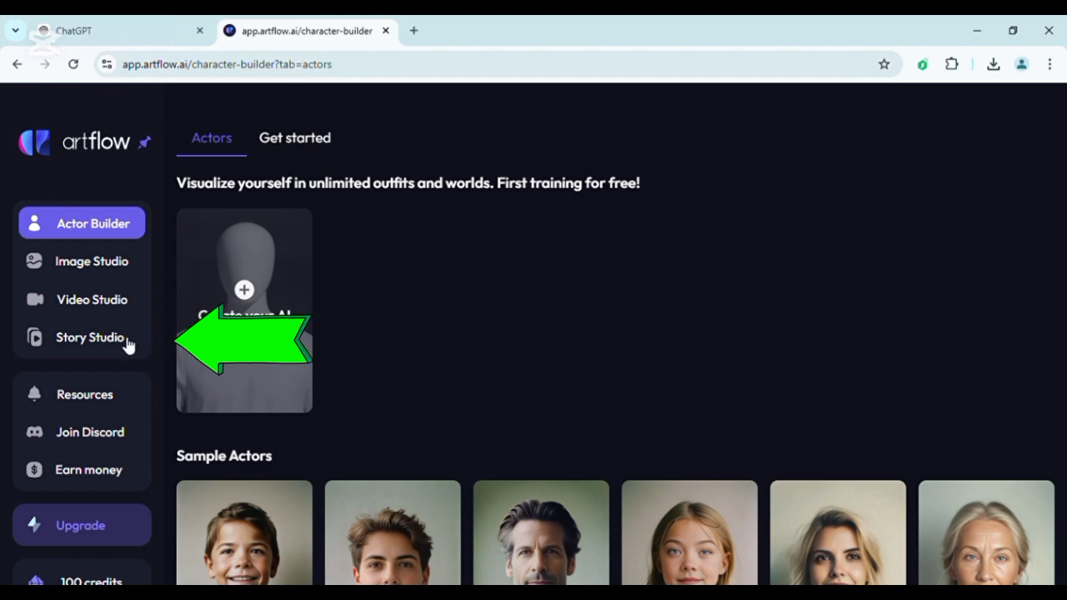
left_click(85, 345)
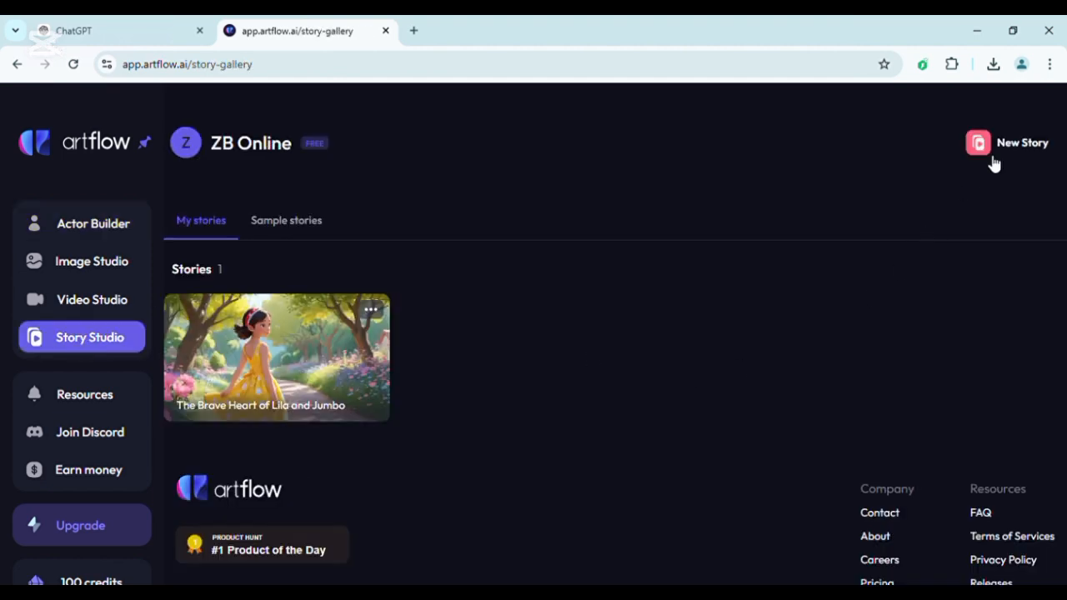
left_click(1013, 146)
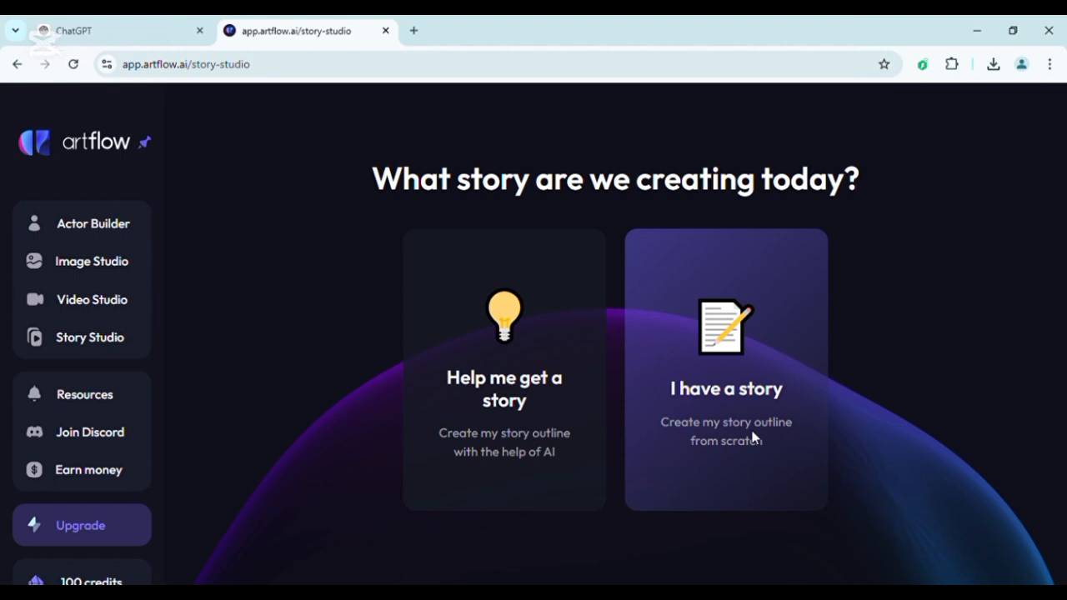
left_click(752, 438)
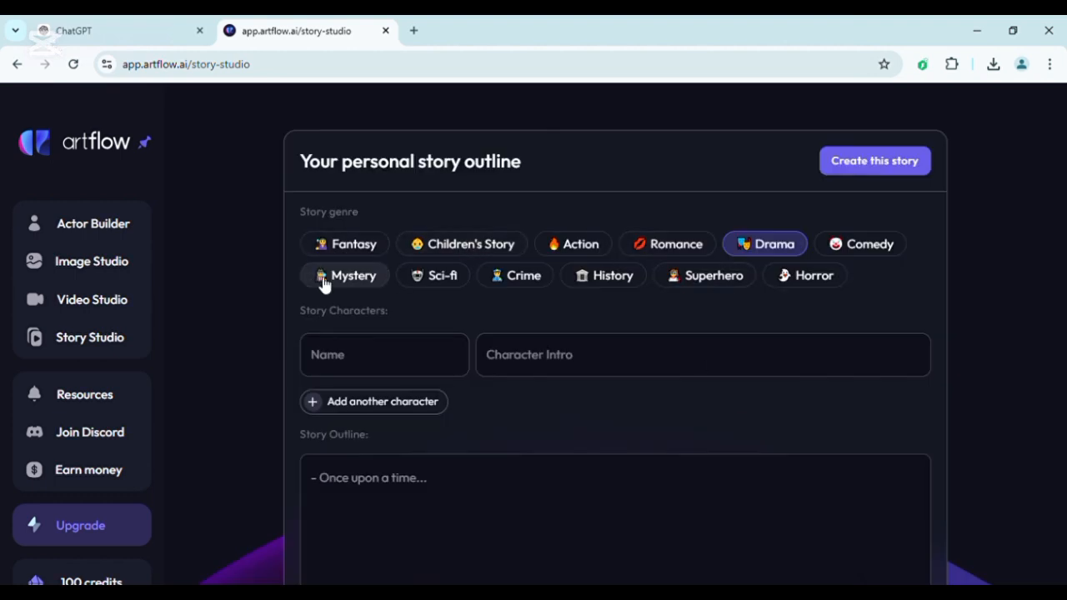
Set the story genre to Children's Story and enter Lila, copied from ChatGPT, as the first character's name.
left_click(477, 250)
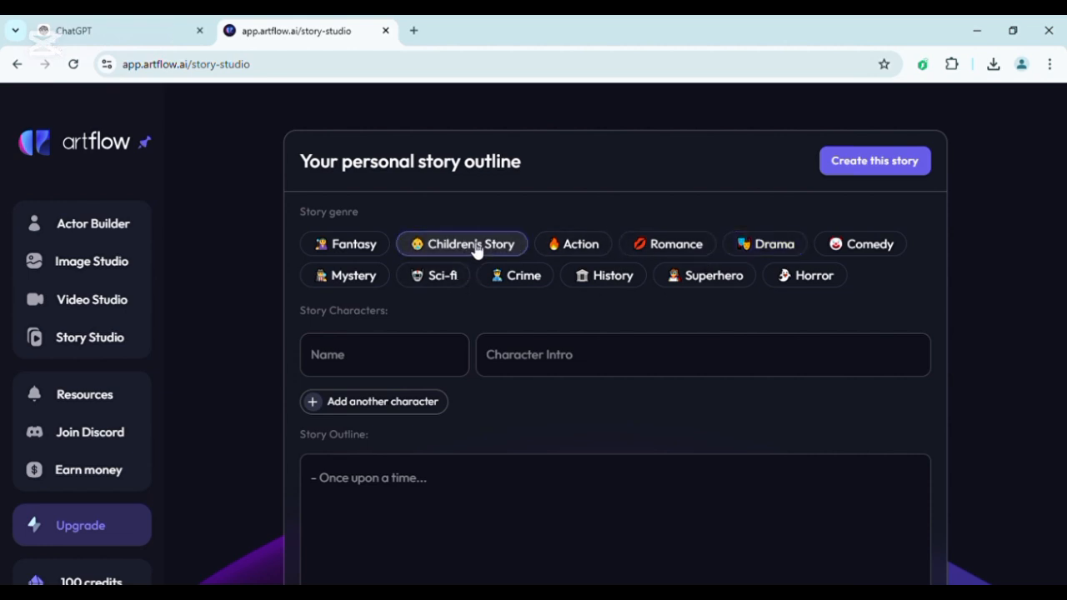
left_click(403, 350)
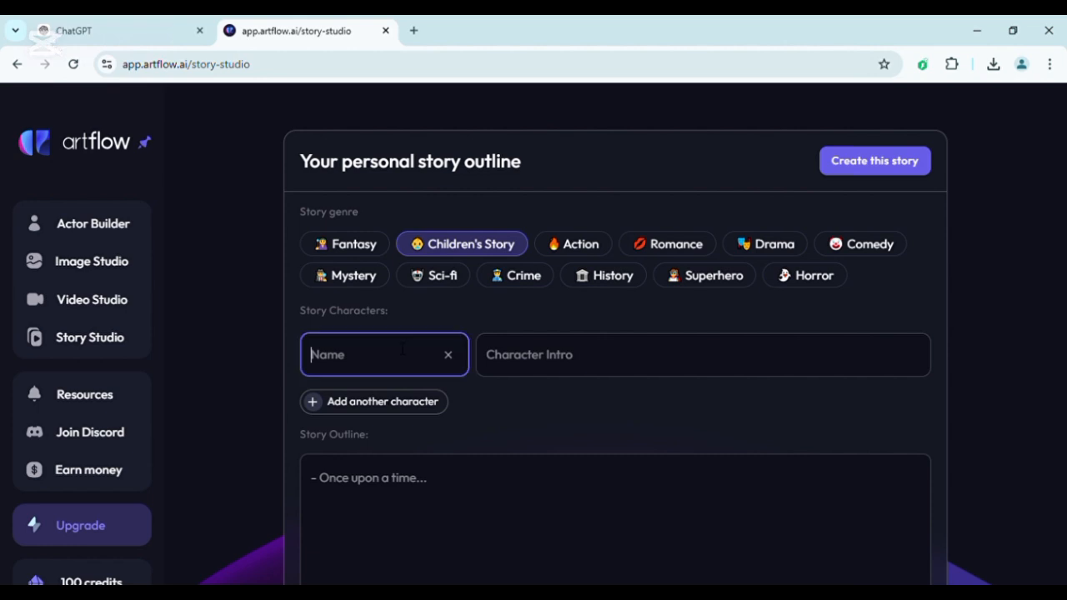
left_click(137, 30)
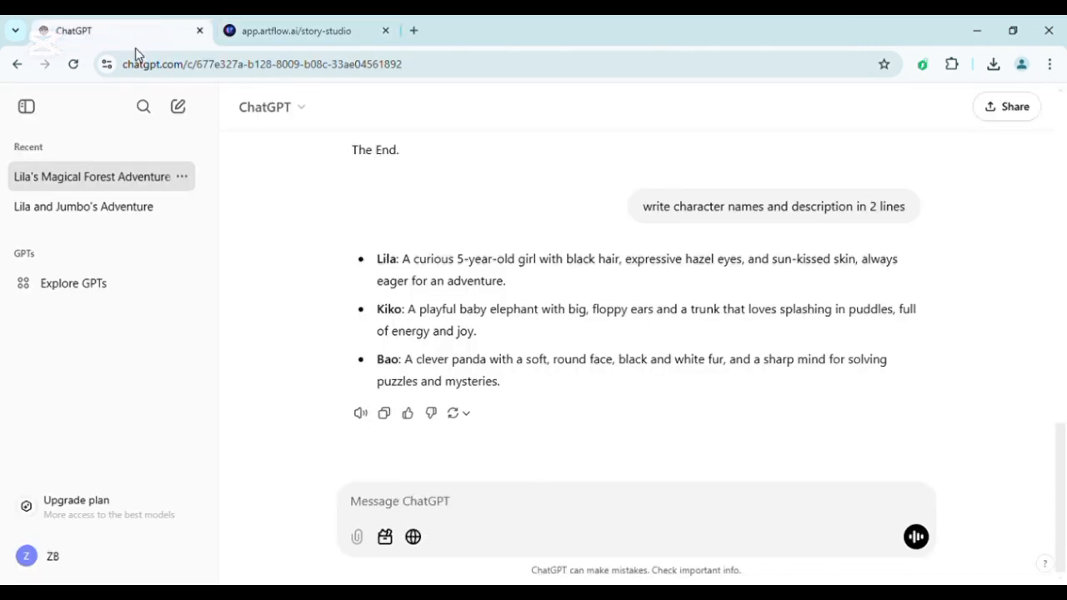
double_click(386, 268)
key("ctrl+c")
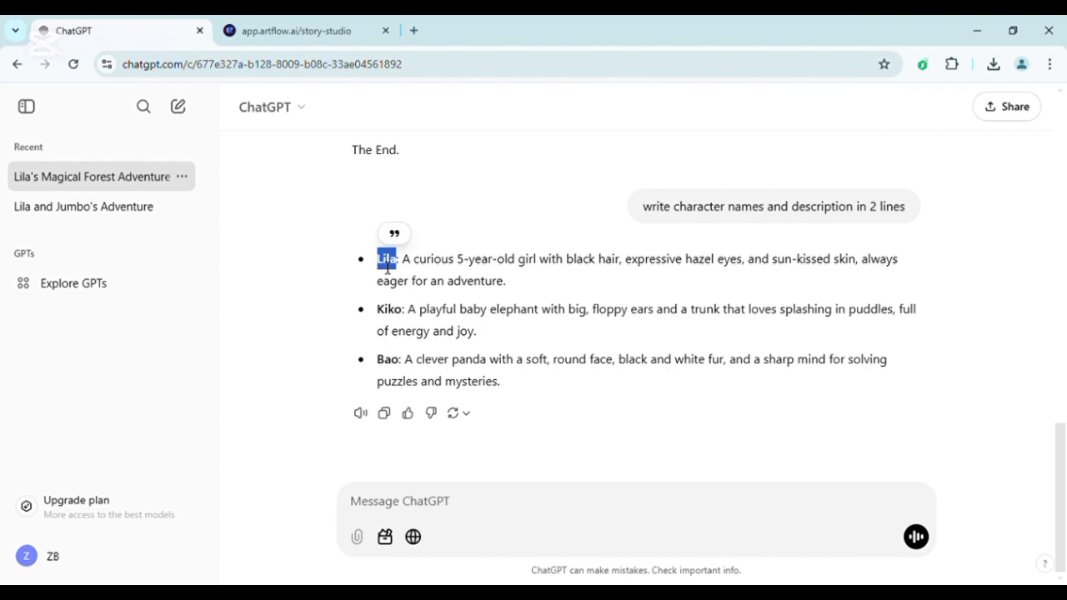
left_click(317, 25)
key("ctrl+v")
Copy Lila's description from the ChatGPT reply into her character intro in Artflow.
left_click(156, 27)
left_click_drag(506, 284, 407, 265)
key("ctrl+c")
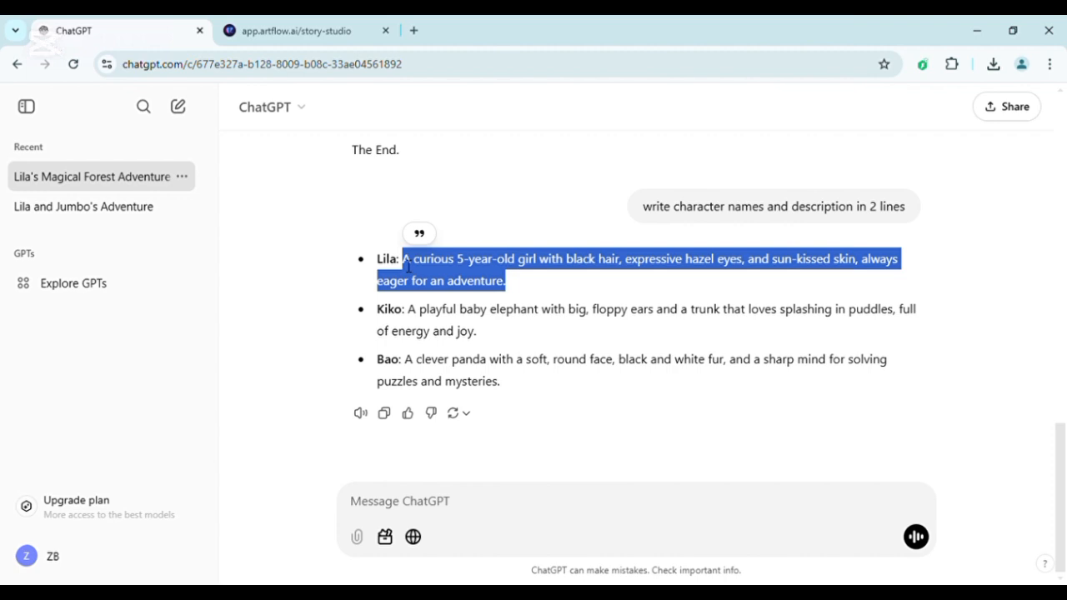
left_click(274, 25)
left_click(566, 374)
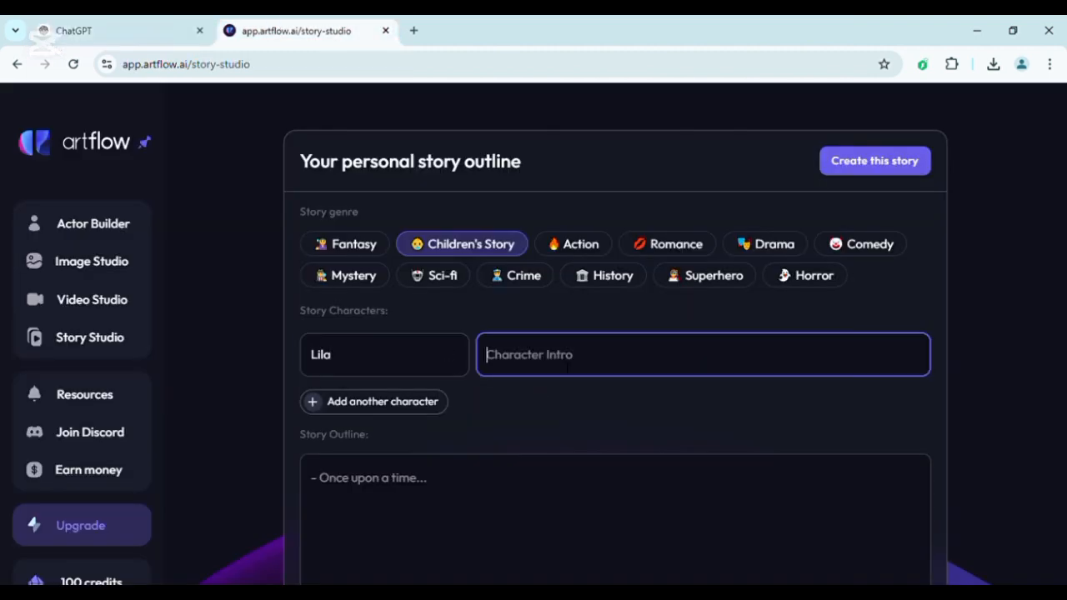
key("ctrl+v")
Add a second story character and name it Kiko, copying the name from ChatGPT.
left_click(409, 422)
key("ctrl+Page_Up")
double_click(390, 309)
key("ctrl+c")
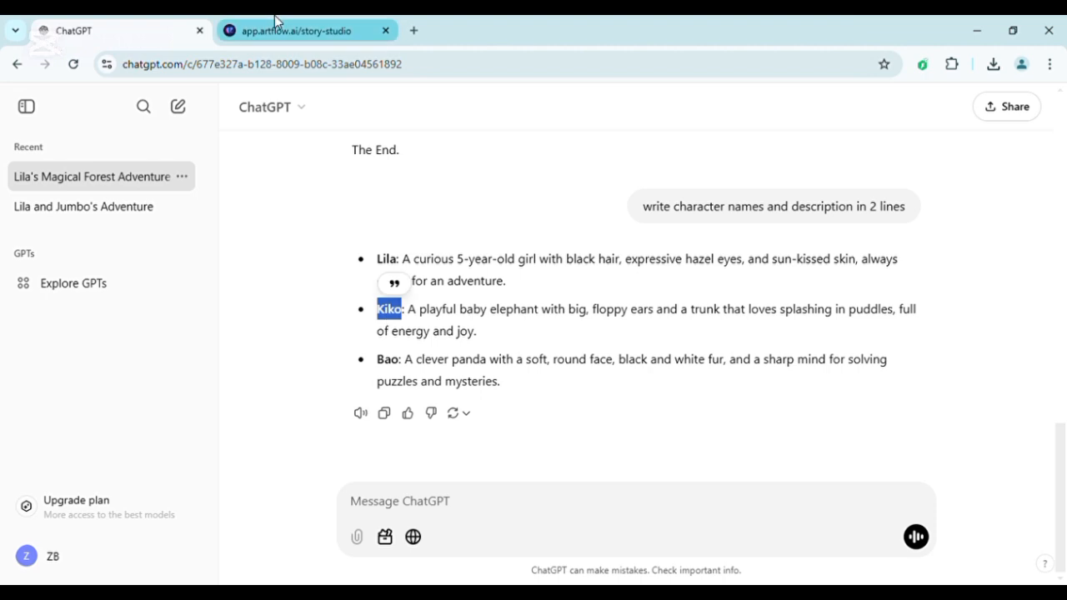
left_click(274, 23)
key("ctrl+v")
Copy the baby elephant description from ChatGPT into Kiko's character intro.
left_click(125, 31)
left_click_drag(408, 308, 467, 332)
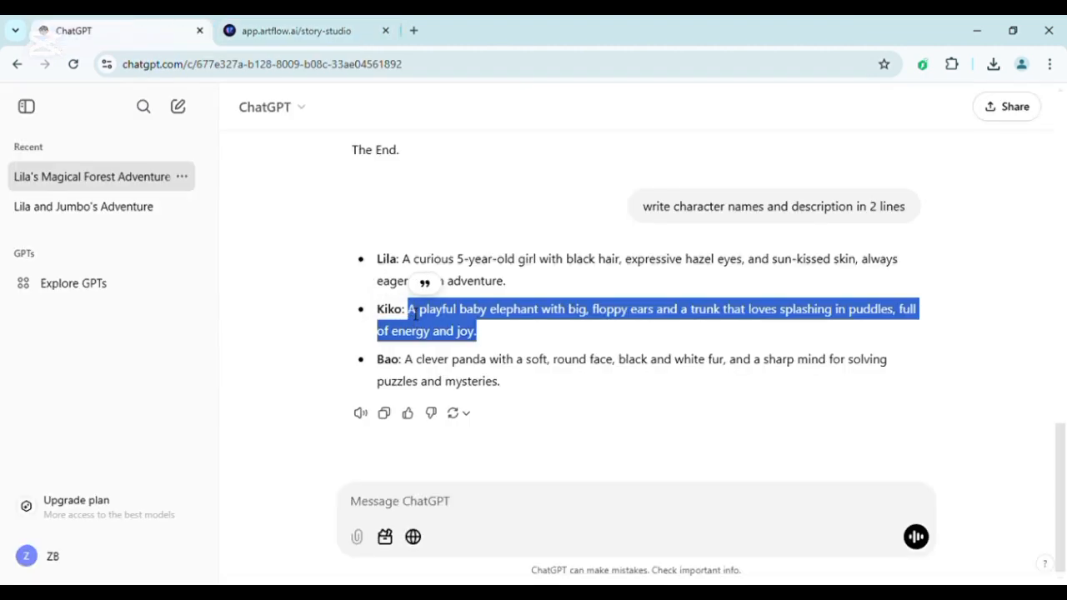
key("ctrl+c")
key("ctrl+Page_Down")
left_click(581, 433)
key("ctrl+v")
Add a third story character and name it Bao, copying the name from ChatGPT.
scroll(500, 434, "down", 1)
left_click(374, 431)
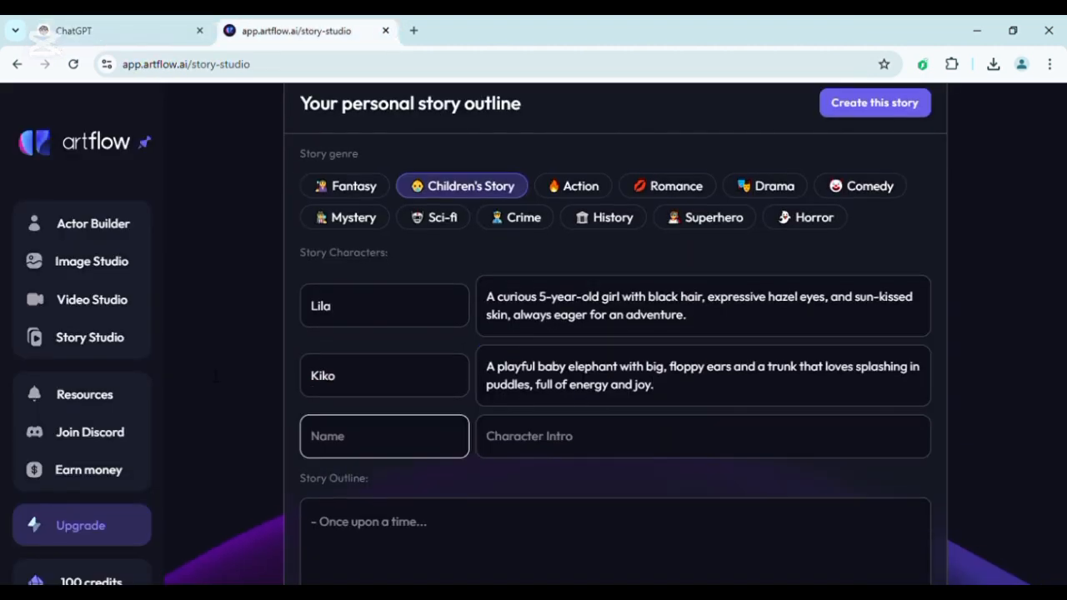
key("ctrl+Page_Up")
left_click_drag(400, 360, 364, 365)
key("ctrl+c")
left_click(296, 30)
key("ctrl+v")
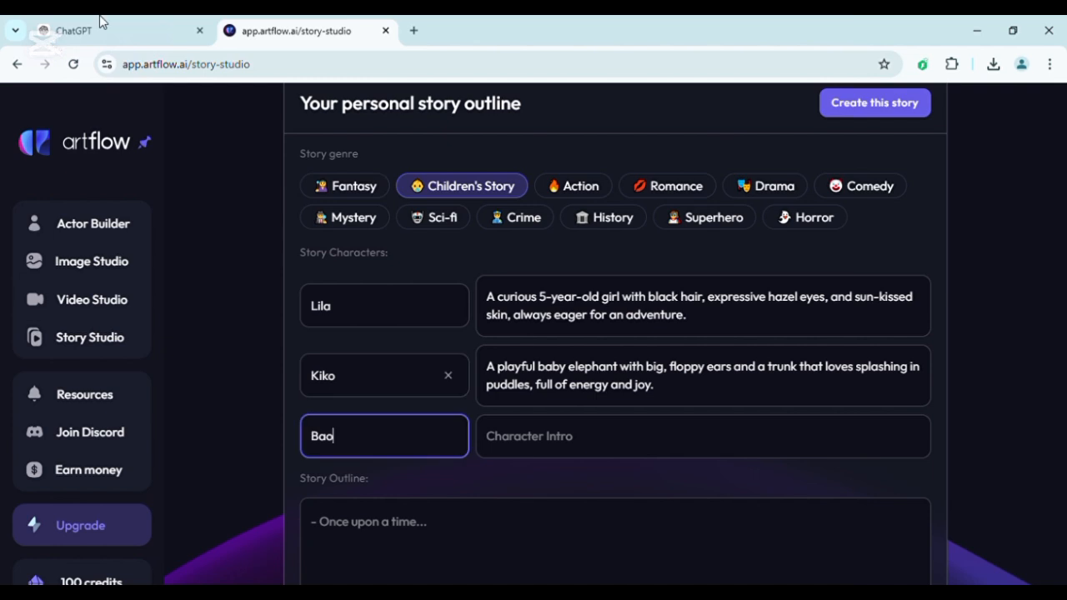
Copy the clever panda description from ChatGPT into Bao's character intro.
left_click(100, 25)
left_click_drag(507, 390, 412, 368)
key("ctrl+c")
left_click(296, 31)
left_click(703, 436)
key("ctrl+v")
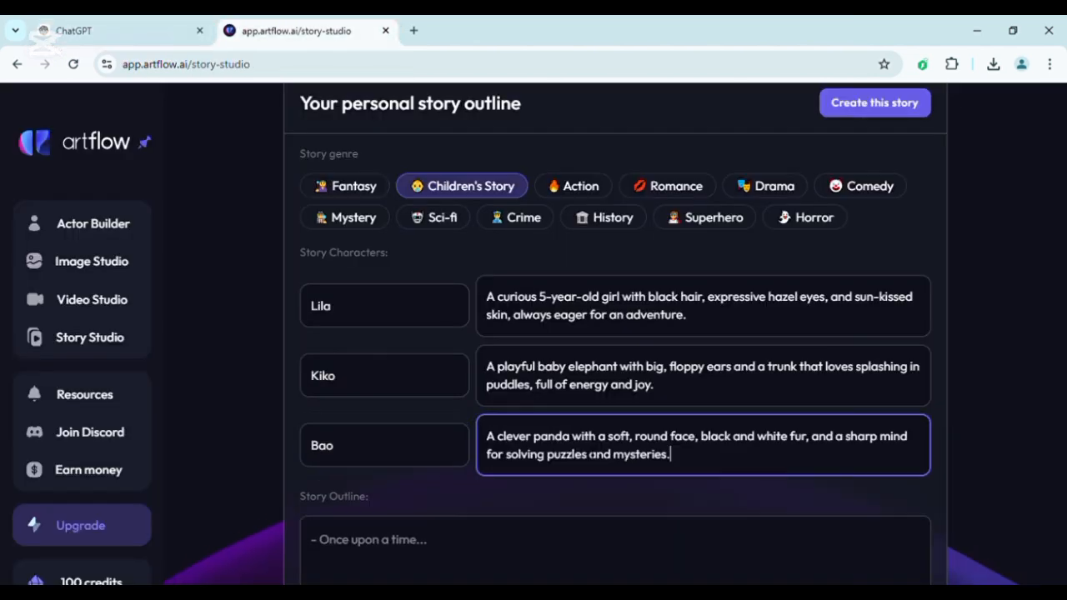
Copy the full magical forest story from ChatGPT and paste it into the Story Outline in Artflow.
scroll(371, 330, "down", 2)
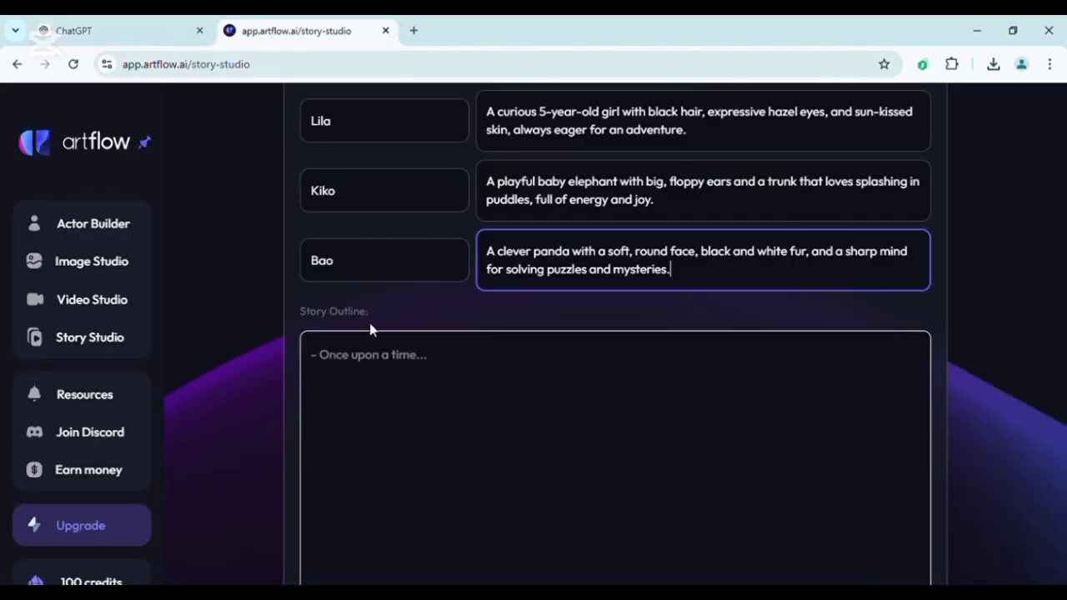
left_click(87, 25)
scroll(494, 309, "up", 3)
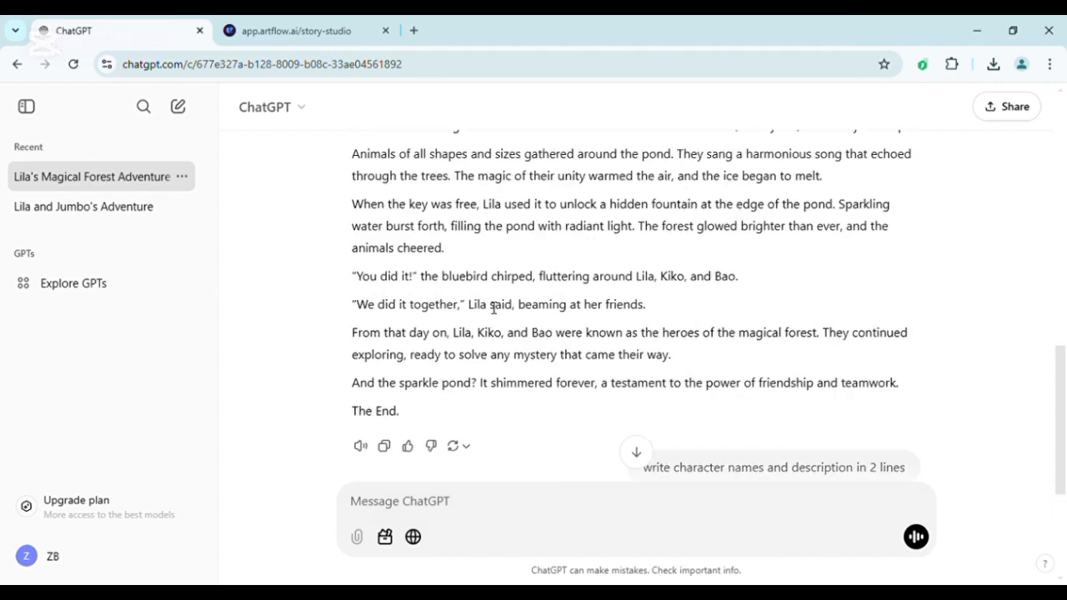
scroll(494, 307, "up", 15)
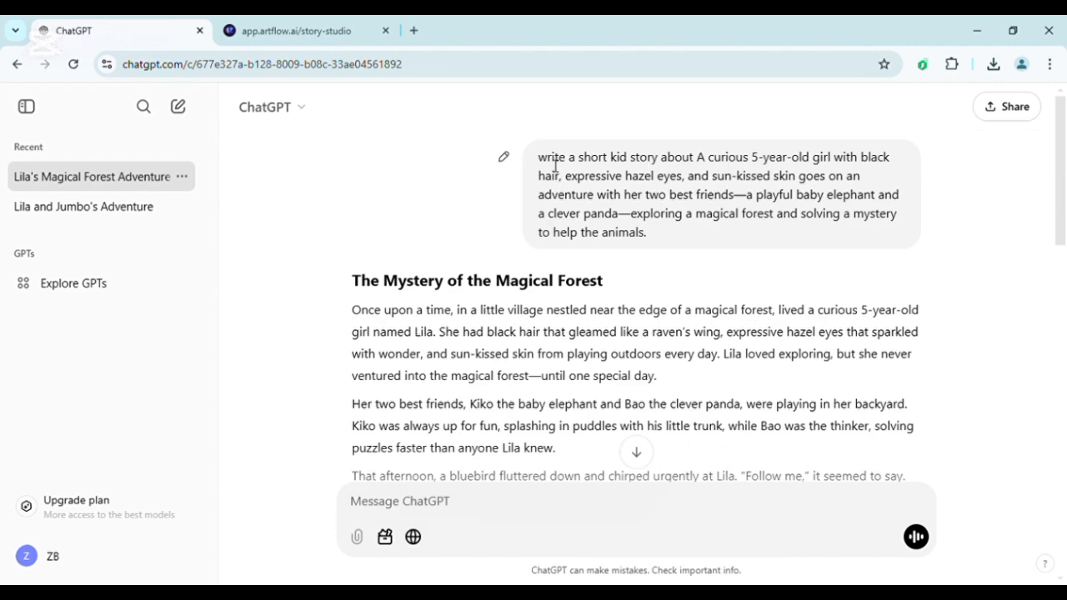
left_click_drag(555, 164, 603, 287)
left_click(586, 360)
scroll(586, 359, "down", 15)
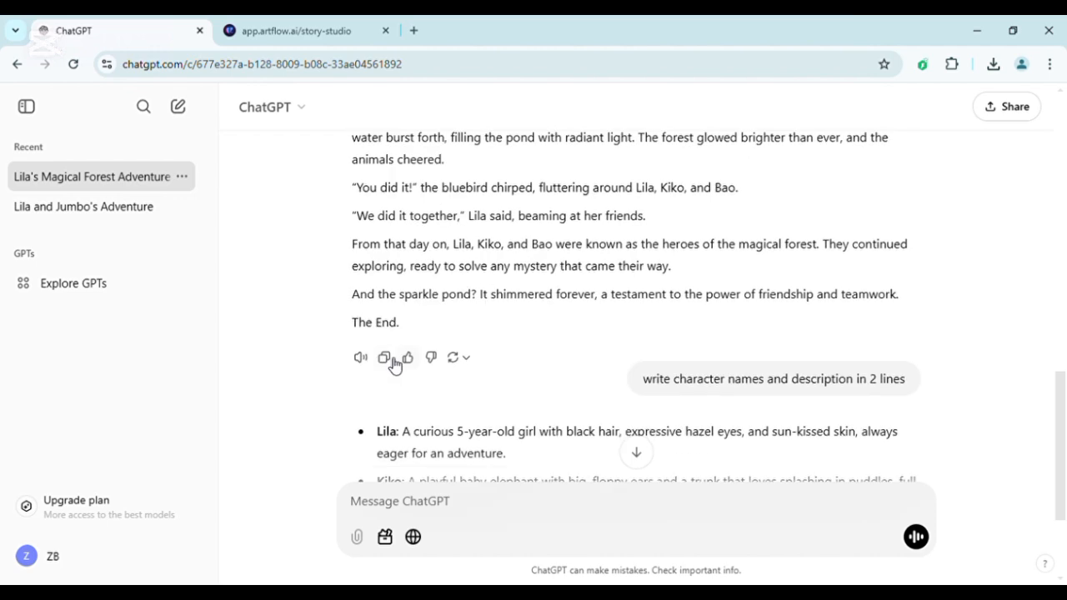
left_click(390, 361)
left_click(316, 30)
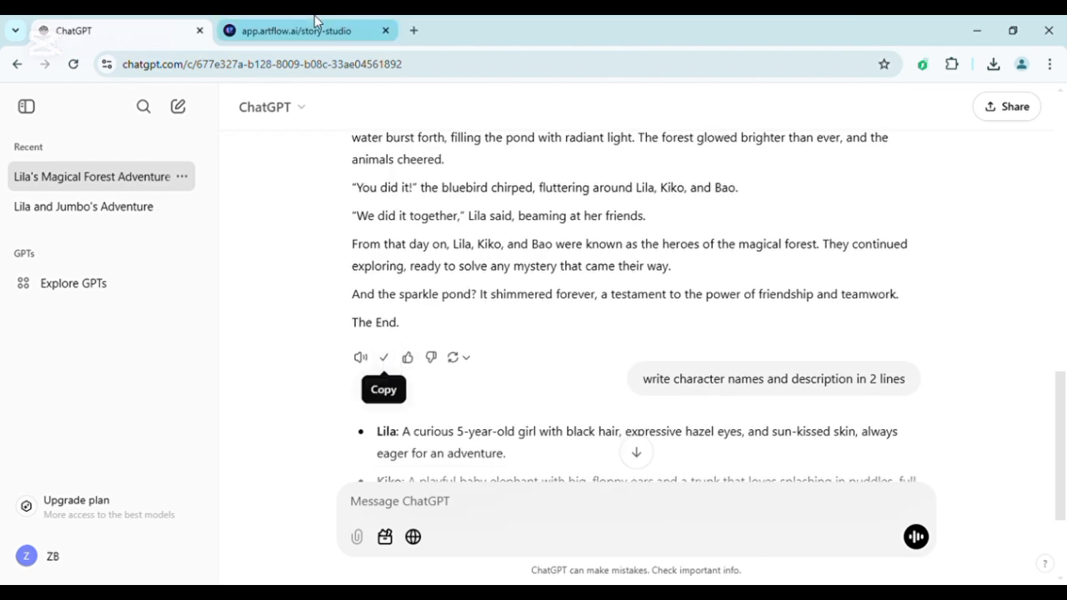
left_click(420, 414)
key("ctrl+v")
scroll(617, 375, "down", 10)
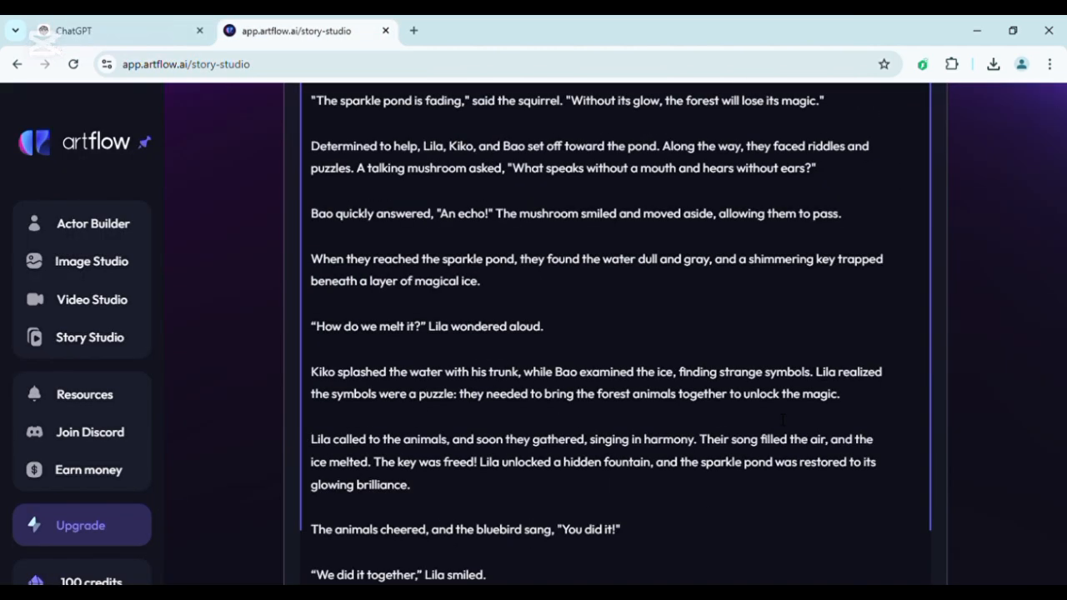
Create the story in the horizontal 16:9 format with the 3D Cartoon visual style.
left_click(921, 550)
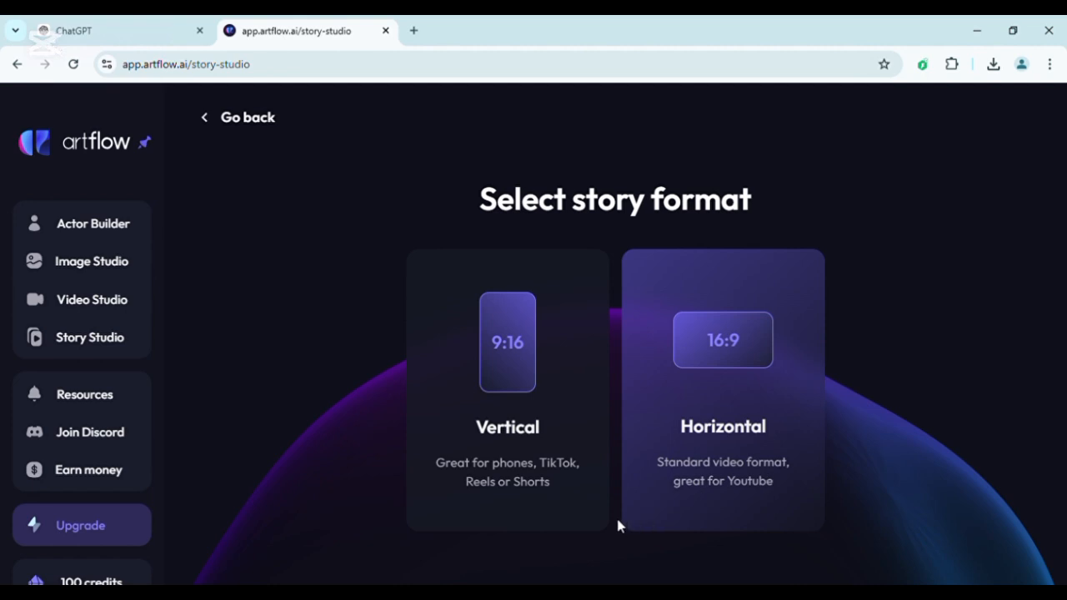
left_click(745, 335)
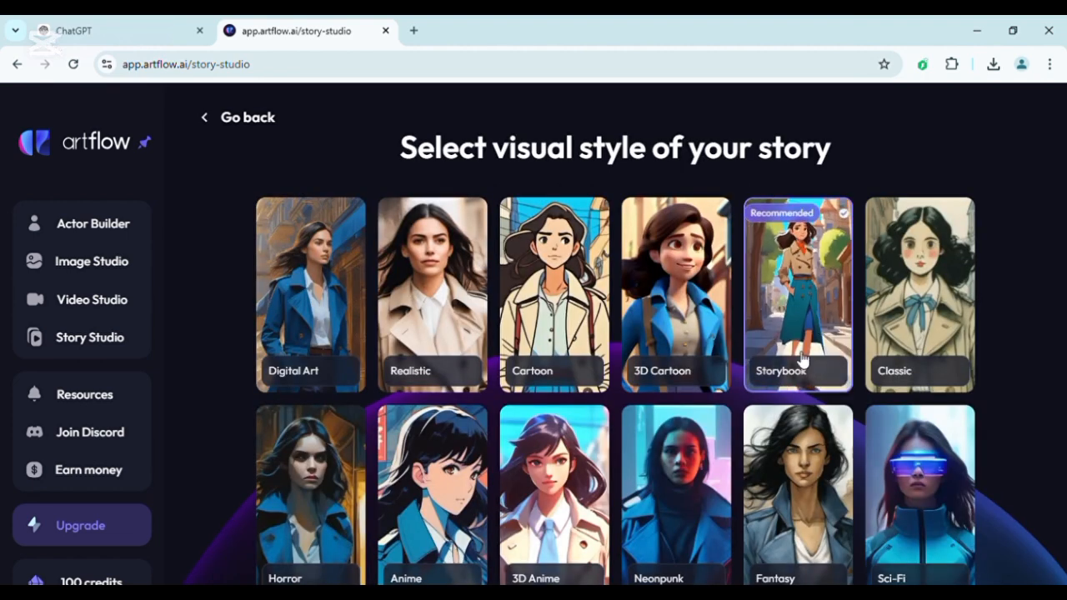
scroll(539, 575, "down", 1)
scroll(858, 440, "up", 1)
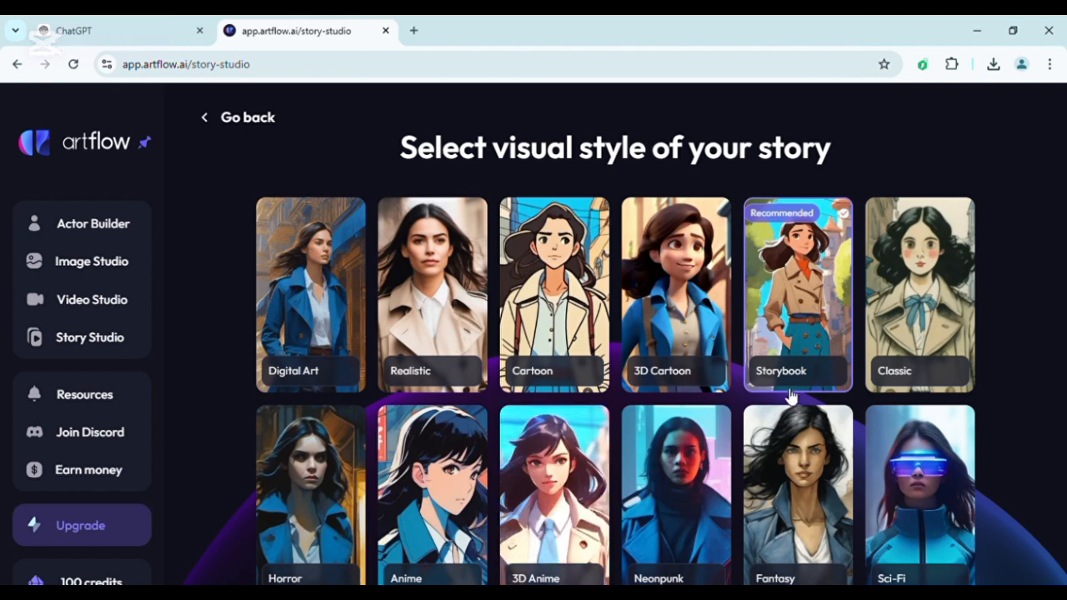
left_click(677, 350)
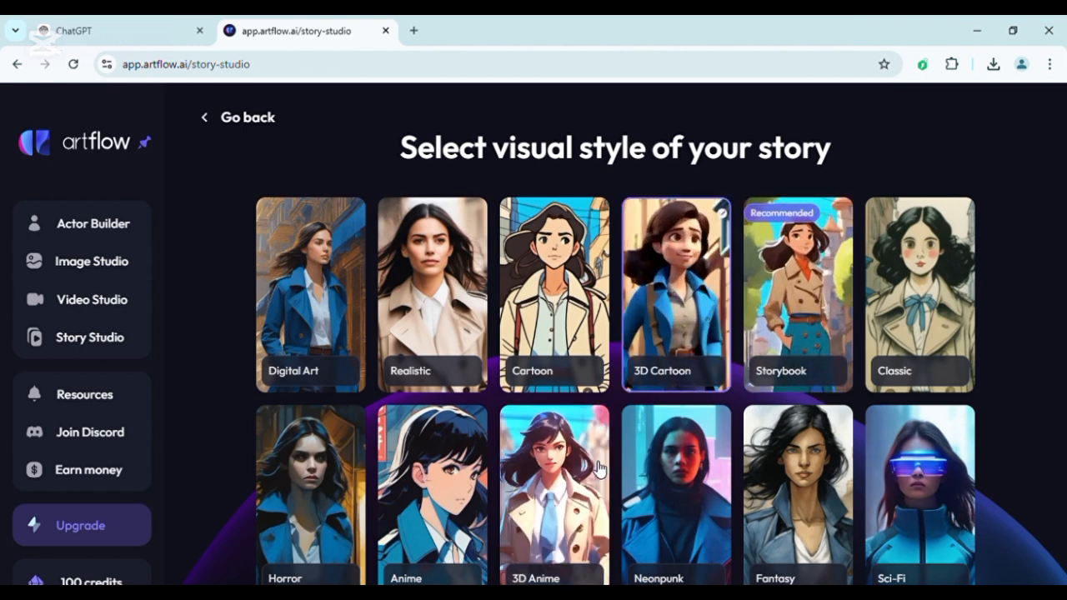
scroll(599, 471, "down", 1)
left_click(631, 580)
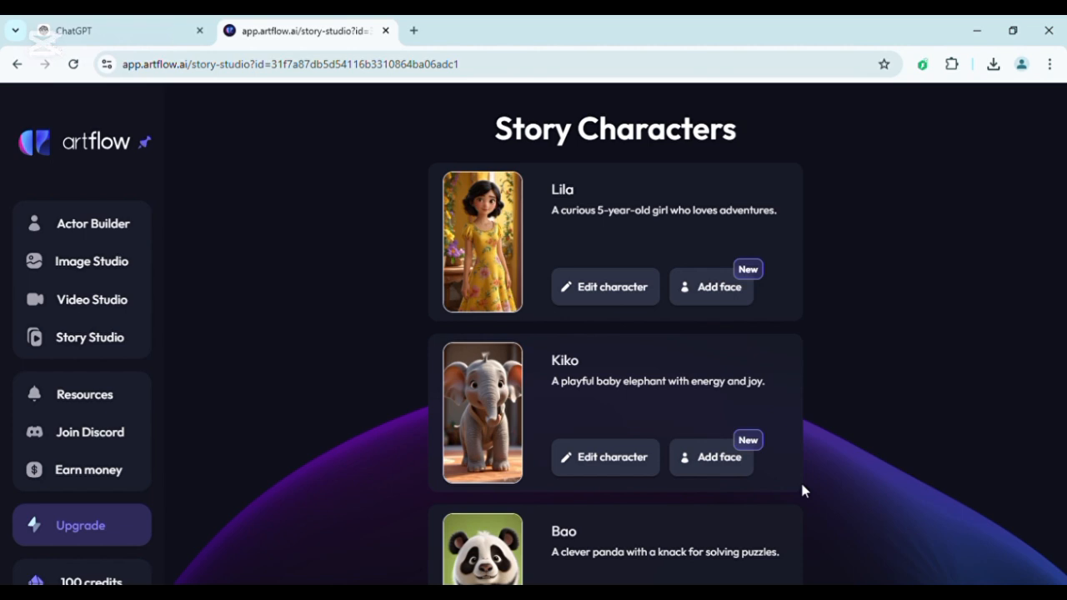
Review the generated story characters and browse the public actor faces available for Lila.
scroll(802, 490, "down", 3)
scroll(803, 490, "up", 3)
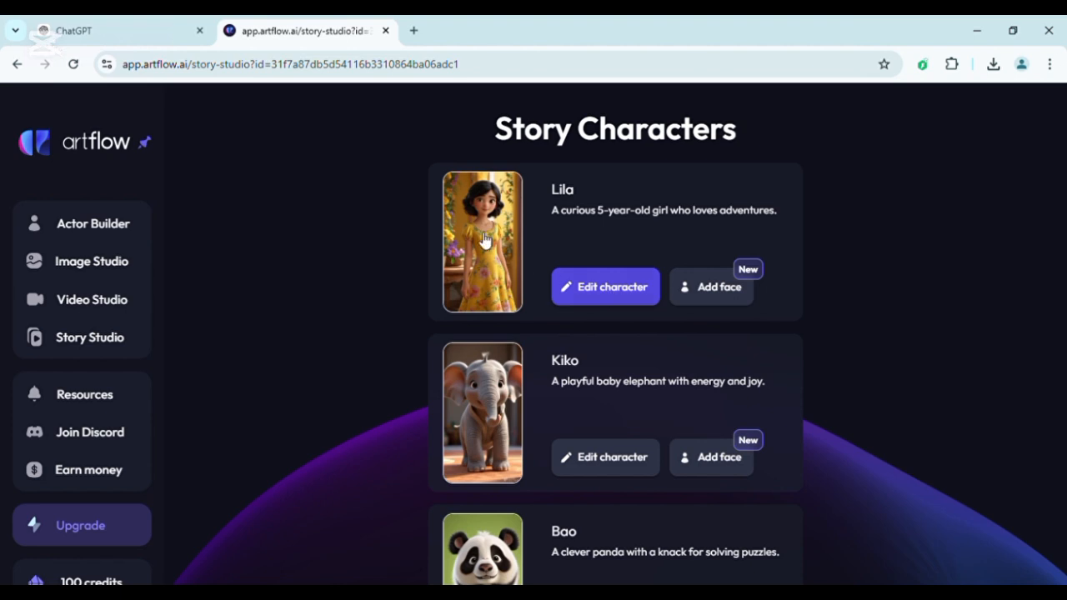
left_click(736, 288)
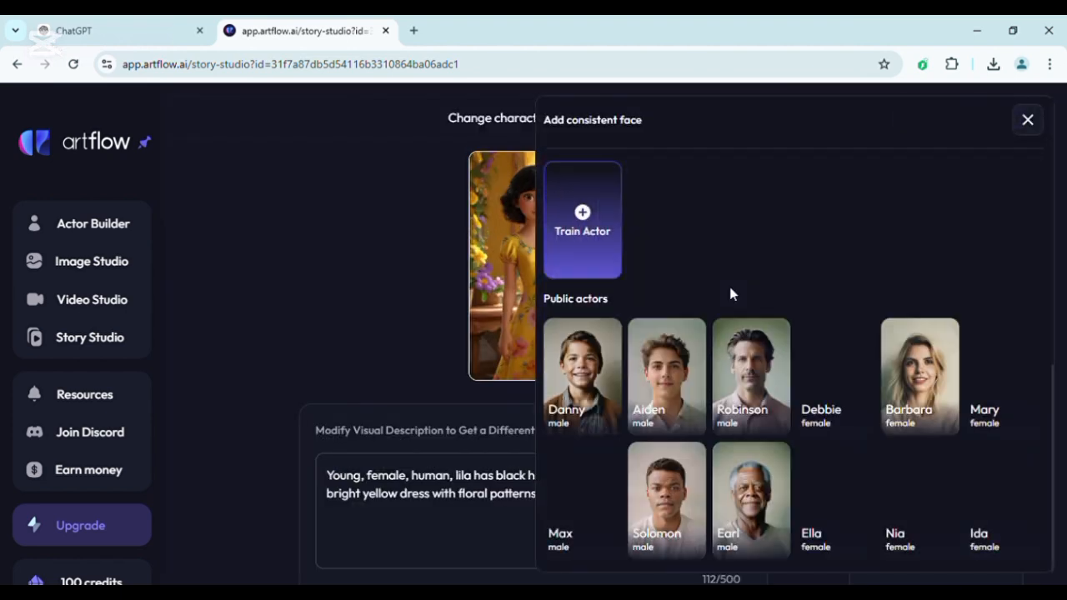
scroll(729, 294, "down", 5)
scroll(730, 291, "up", 5)
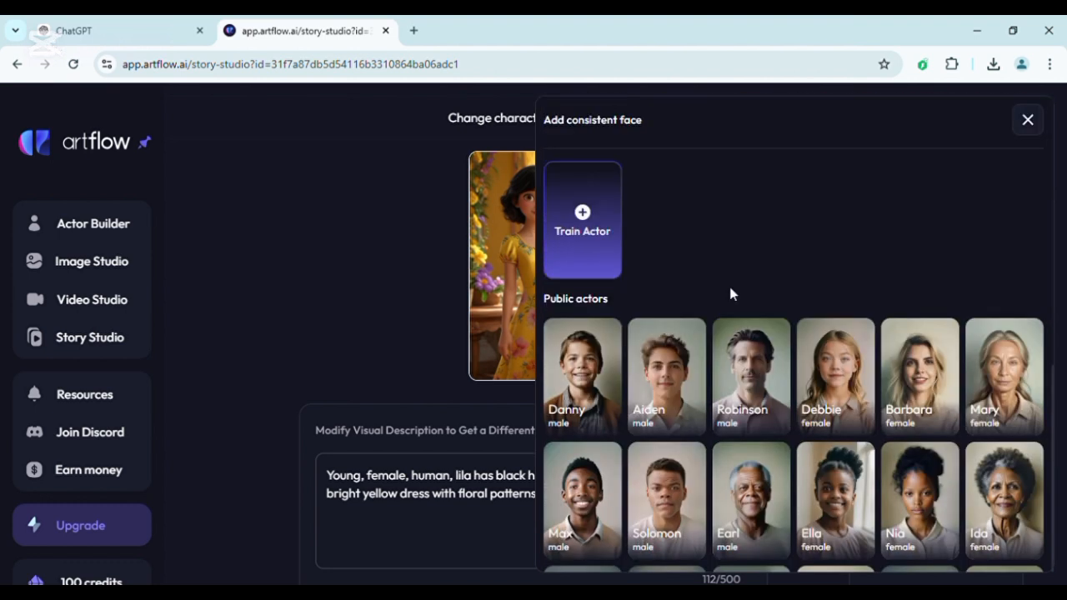
left_click(1027, 121)
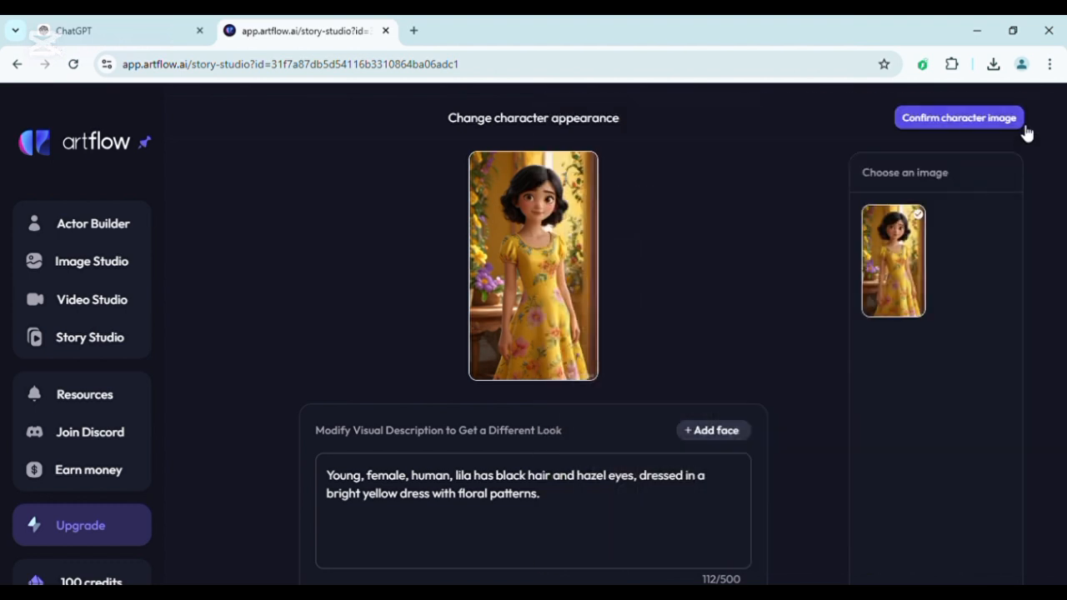
Confirm Lila's character image and continue to the storyboard.
left_click(982, 125)
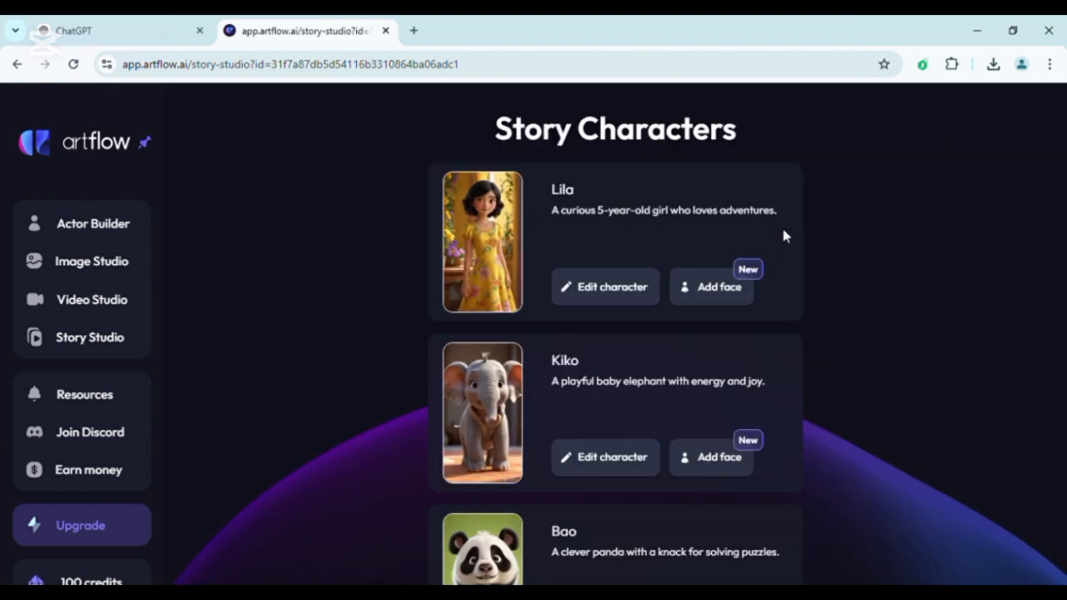
scroll(593, 459, "down", 3)
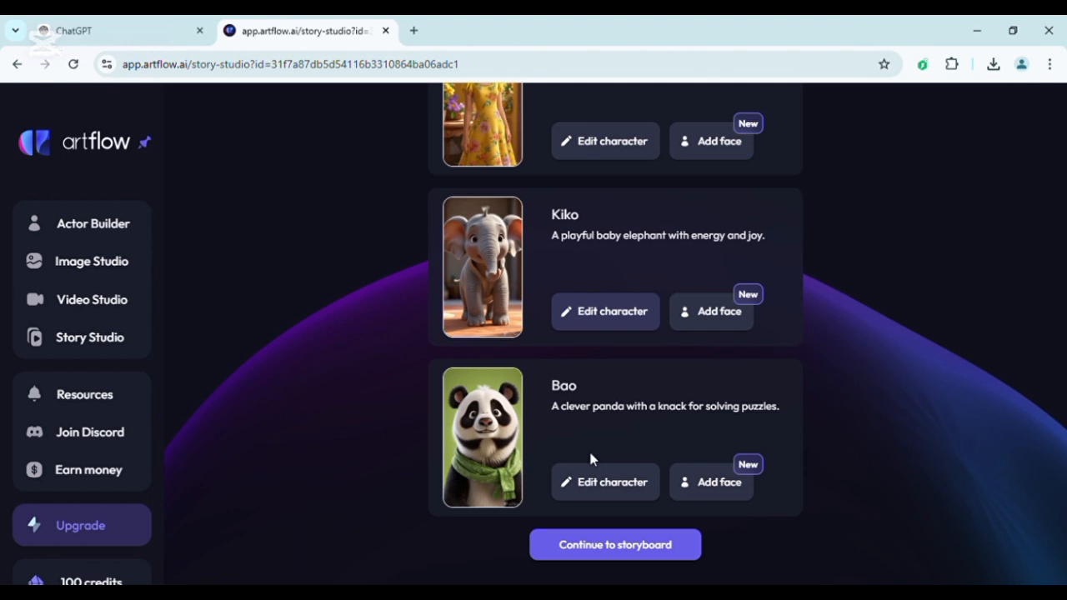
left_click(631, 555)
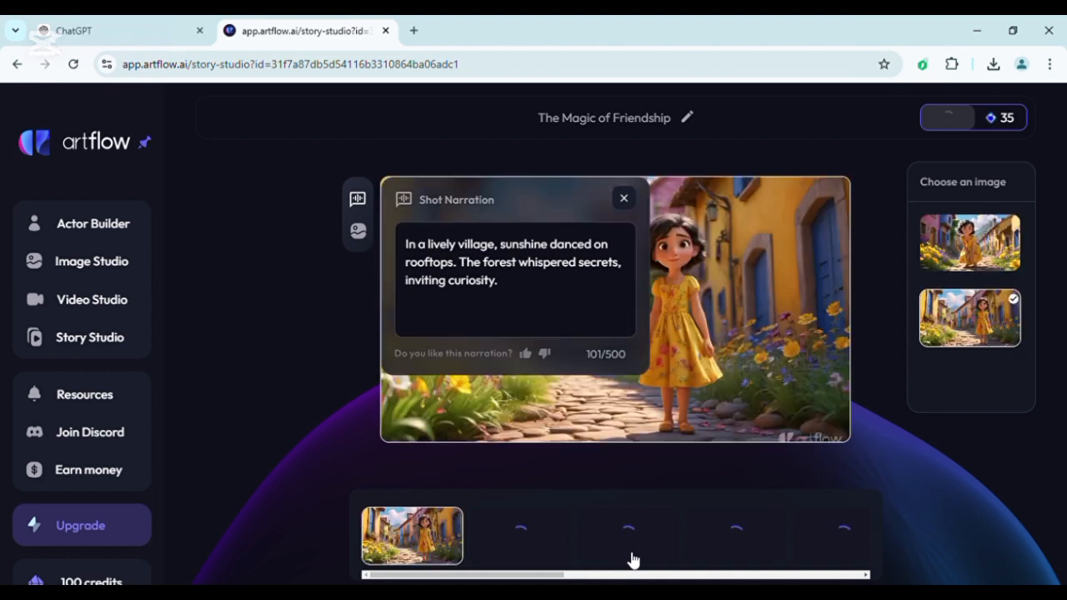
Close the shot narration and choose the image of Lila leaning forward among the yellow flowers for the first shot.
left_click(624, 198)
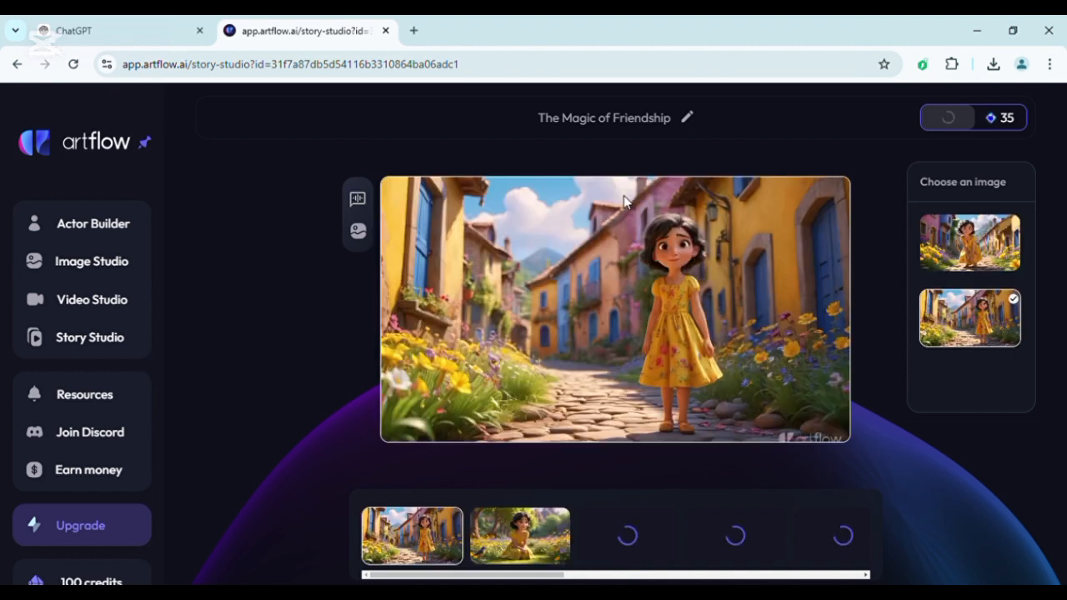
left_click(984, 249)
left_click(1000, 315)
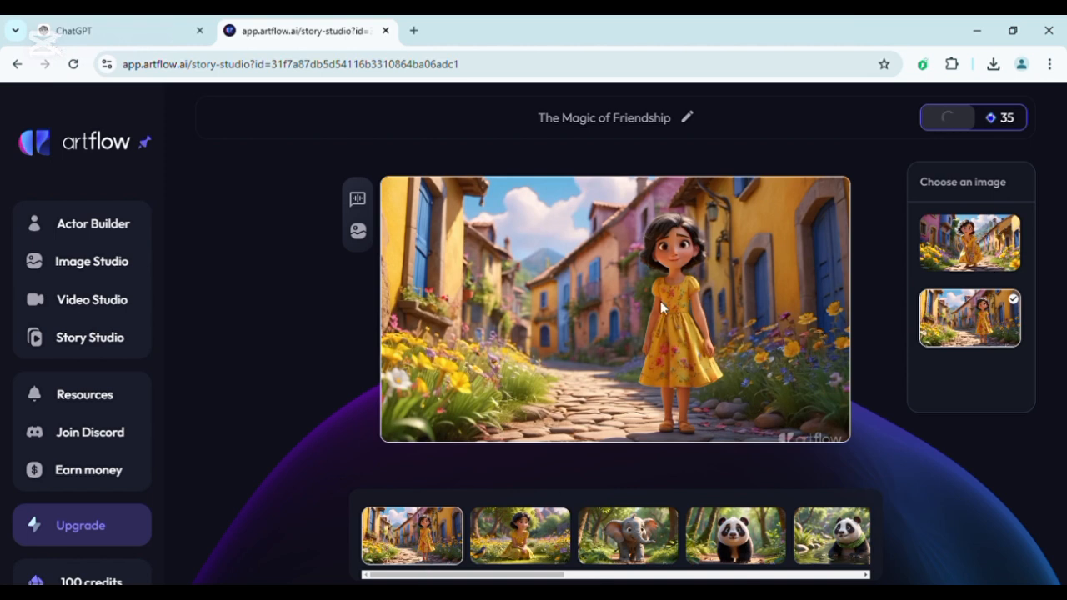
left_click(982, 236)
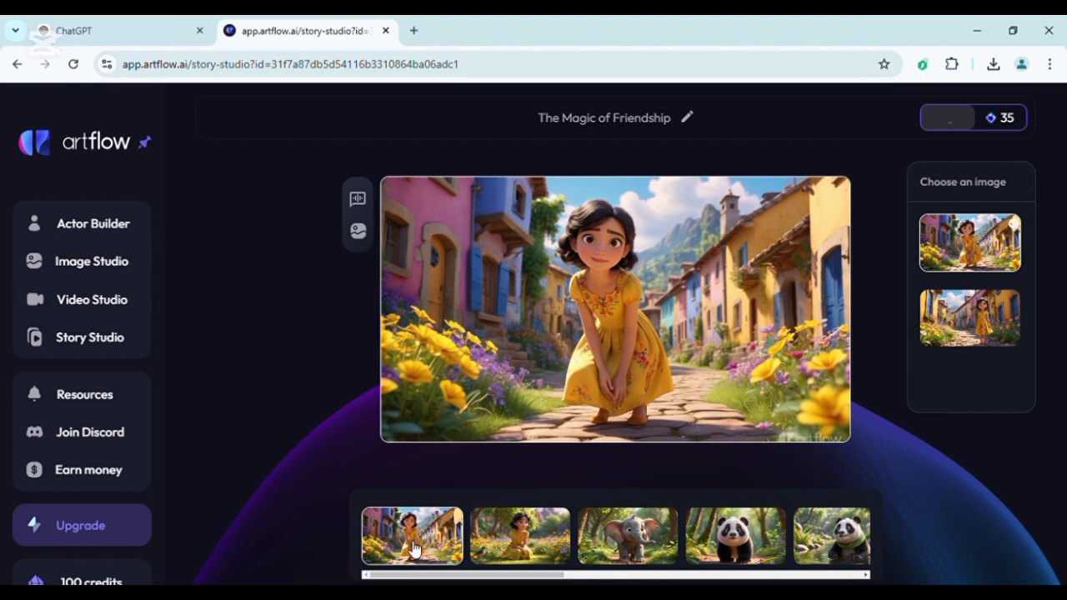
Review the images of the first two shots and the image options for the elephant shot.
left_click(530, 535)
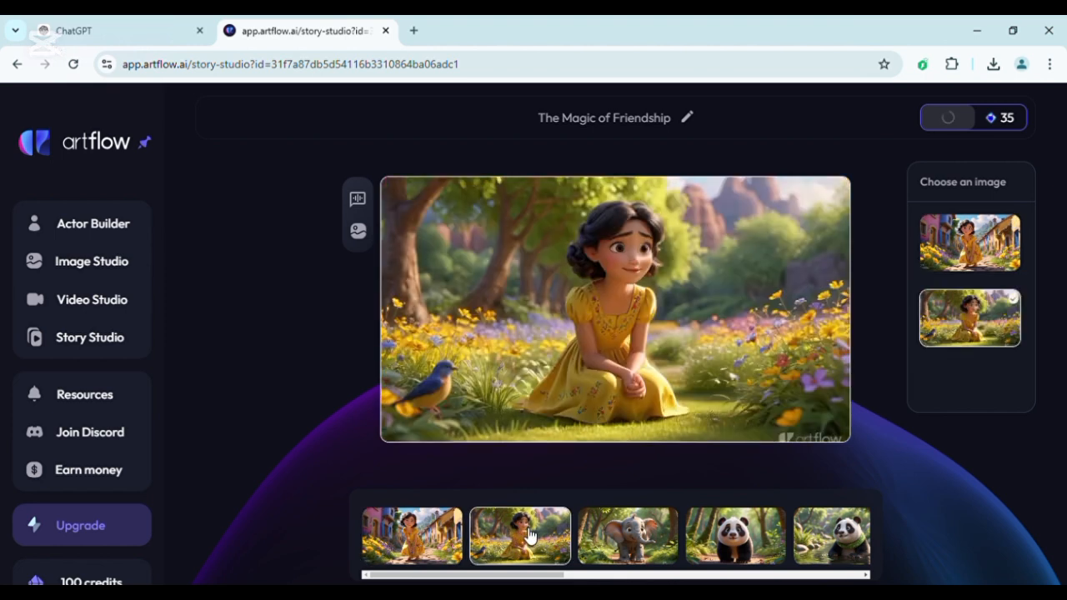
left_click(421, 536)
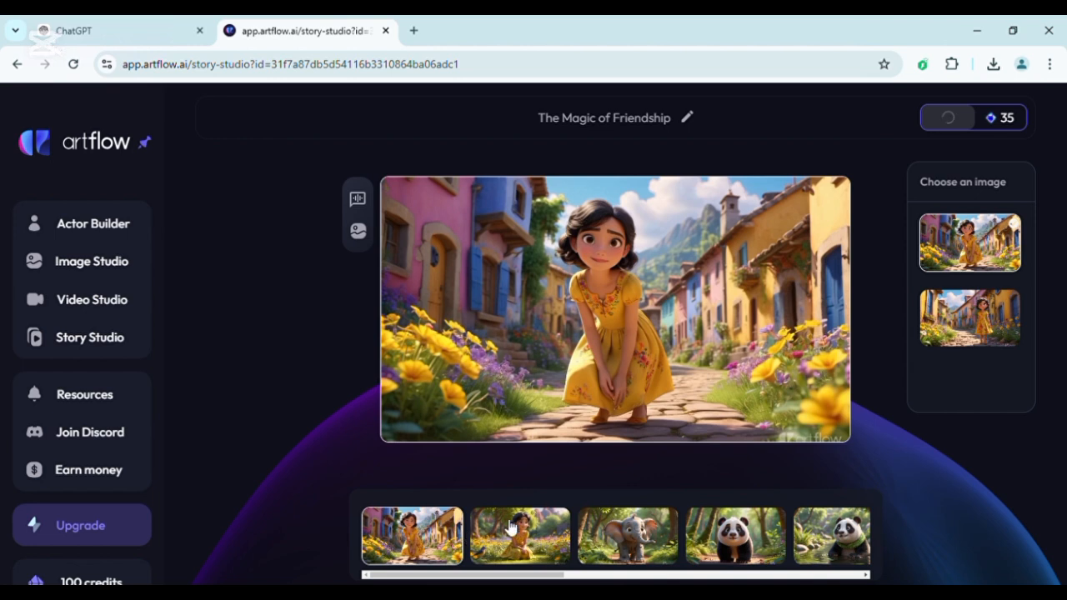
left_click(512, 530)
left_click(647, 532)
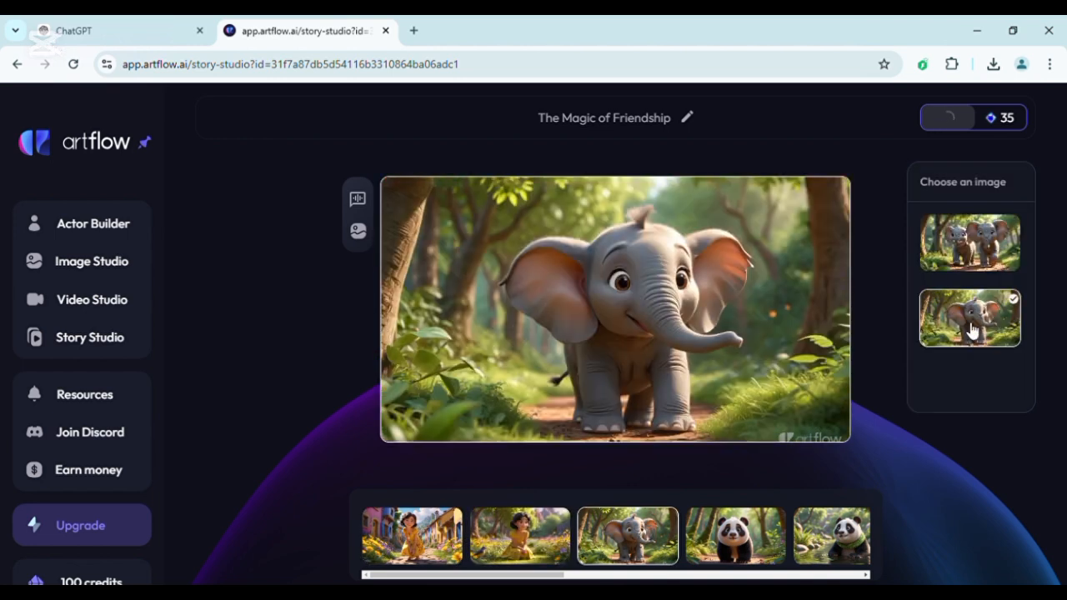
left_click(961, 333)
Choose the panda with the green scarf for the fourth shot and the lone panda in the water for the fifth.
left_click(741, 536)
left_click(983, 244)
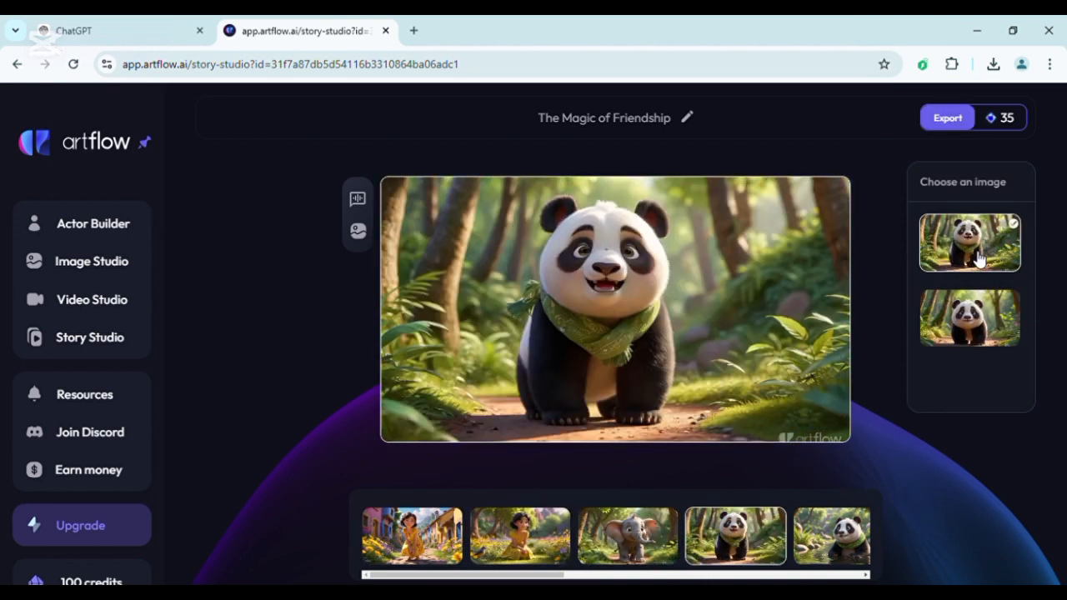
left_click(854, 539)
left_click(968, 252)
left_click(972, 327)
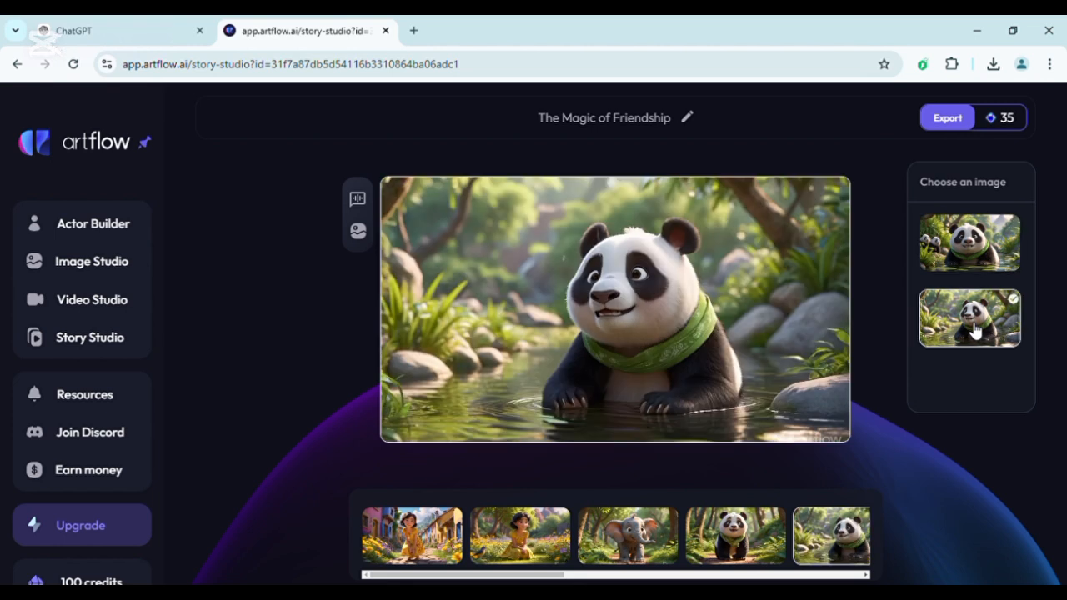
Save the first shot's image as a WEBP file in the Downloads folder and go on to the fifth shot.
left_click(408, 542)
right_click(696, 261)
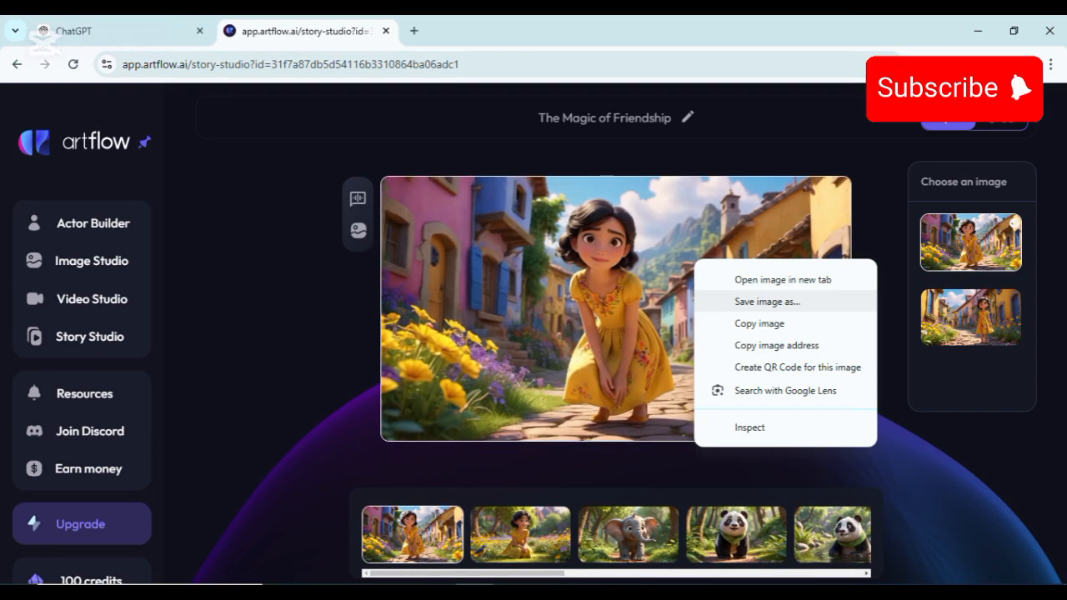
left_click(767, 301)
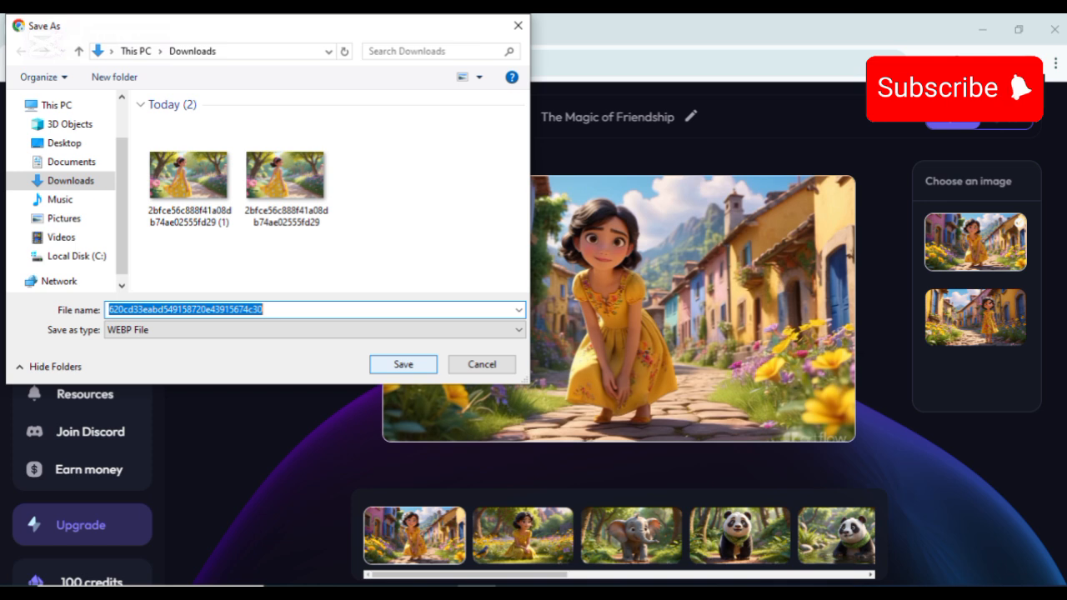
key("Return")
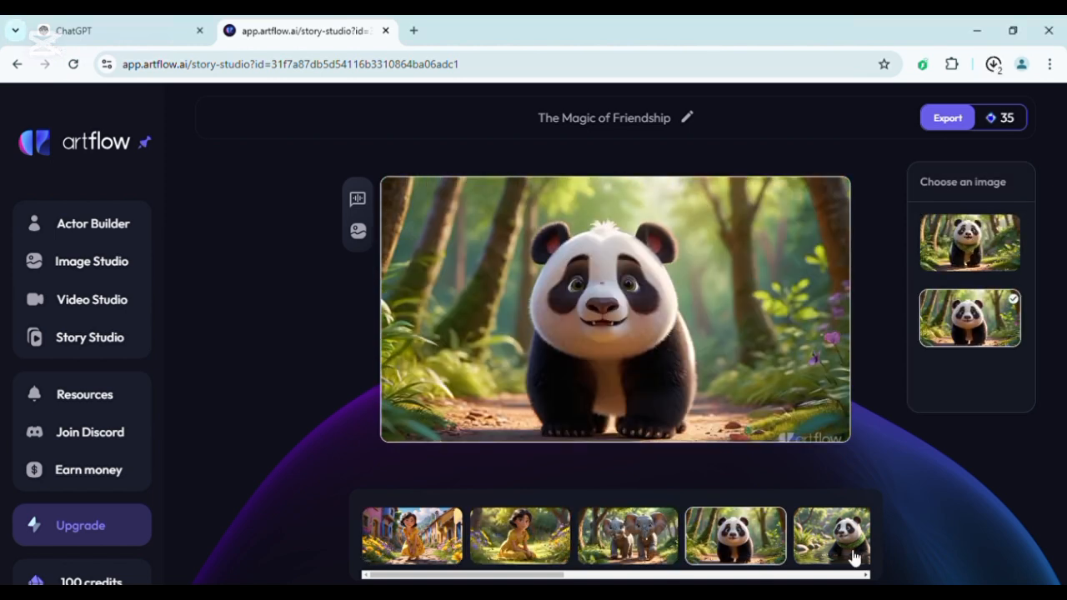
left_click(842, 542)
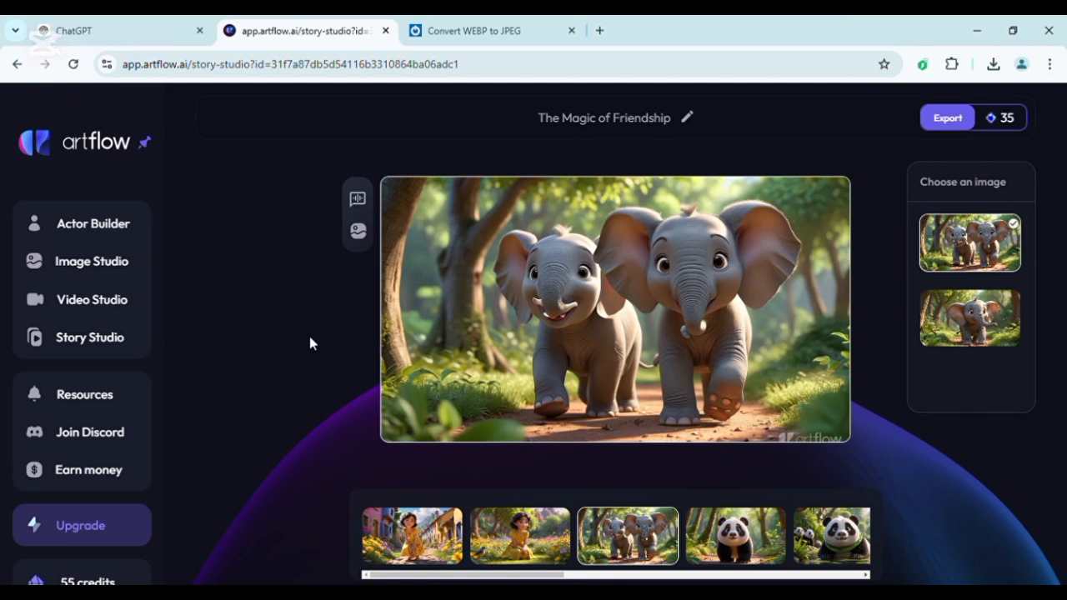
Switch to the 11zon WEBP to JPEG converter and examine its source and target format lists.
scroll(79, 504, "down", 1)
scroll(109, 367, "up", 1)
scroll(134, 490, "down", 1)
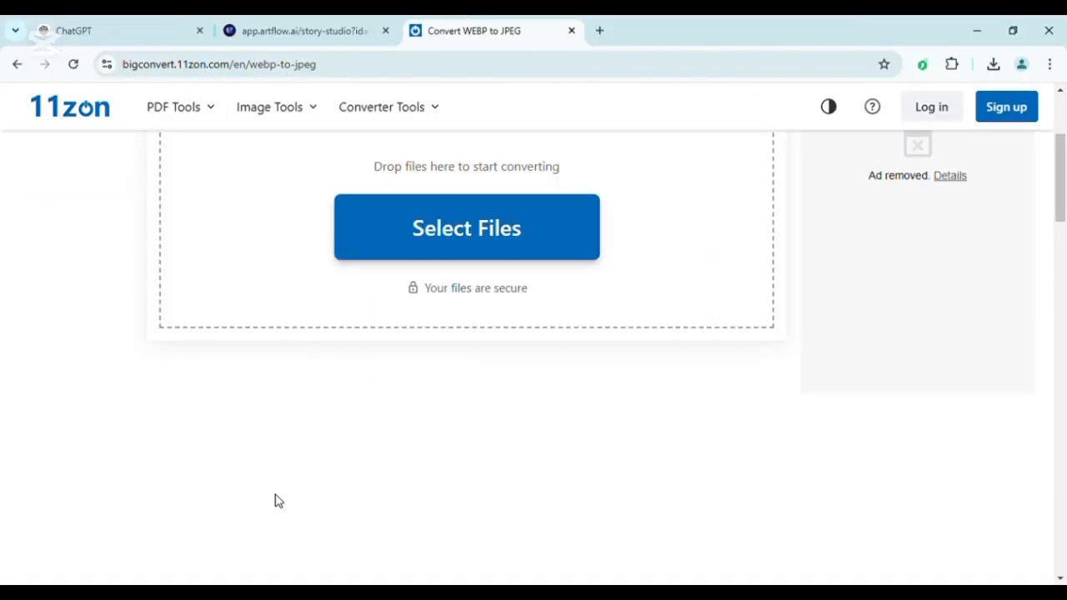
scroll(322, 492, "up", 3)
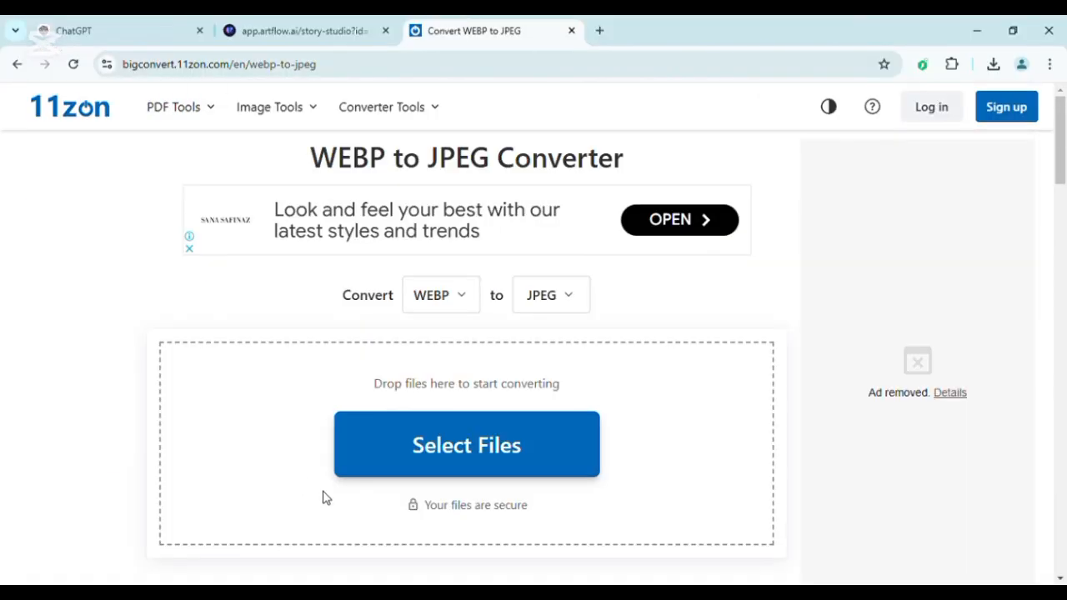
left_click(473, 304)
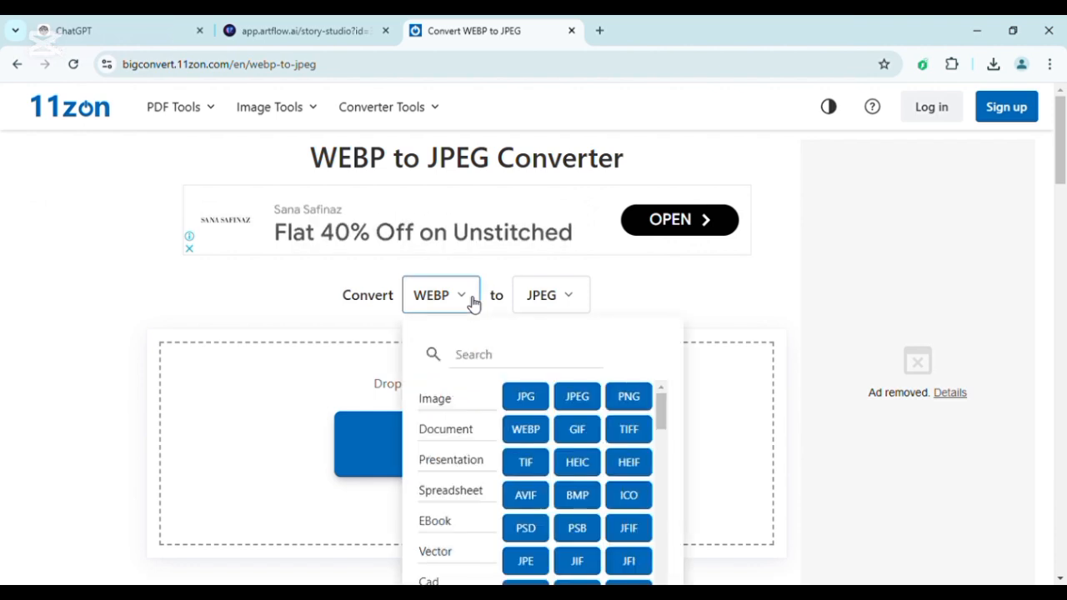
left_click(495, 500)
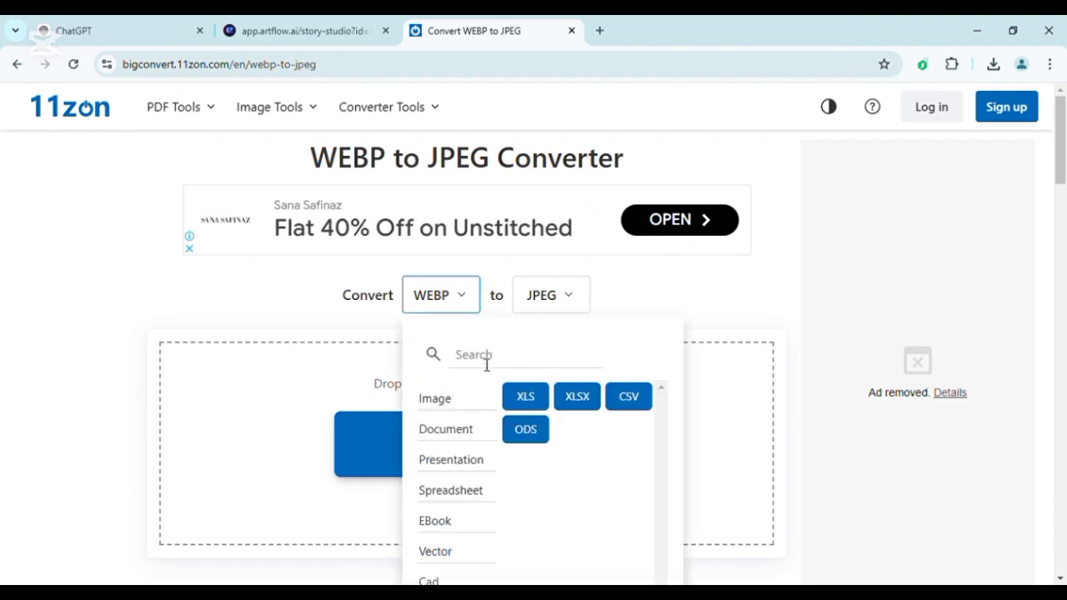
left_click(443, 427)
left_click(447, 561)
left_click(448, 562)
left_click(581, 297)
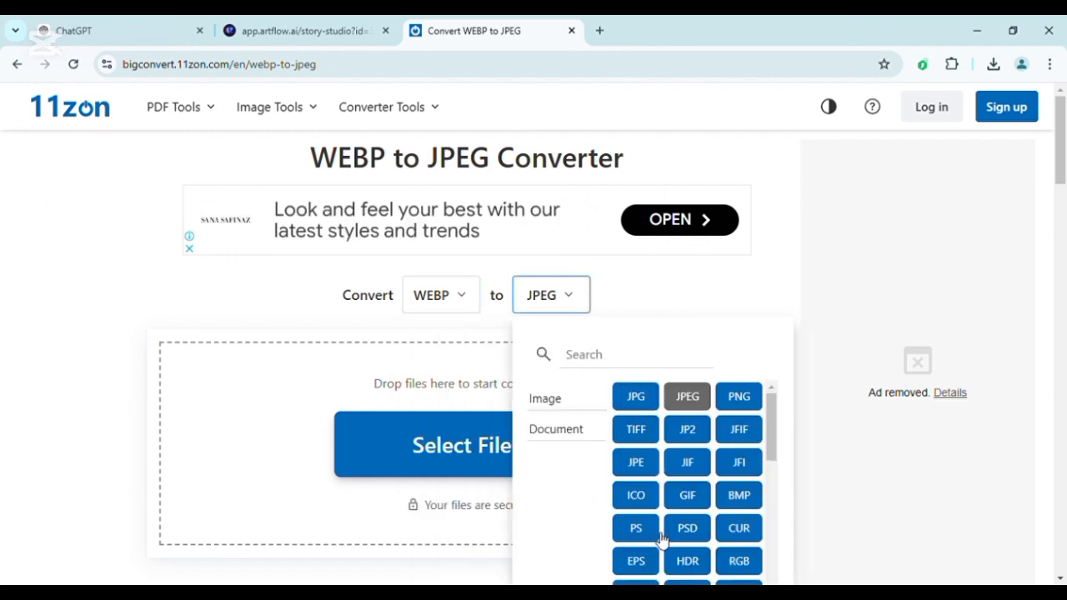
scroll(661, 540, "down", 3)
left_click(141, 441)
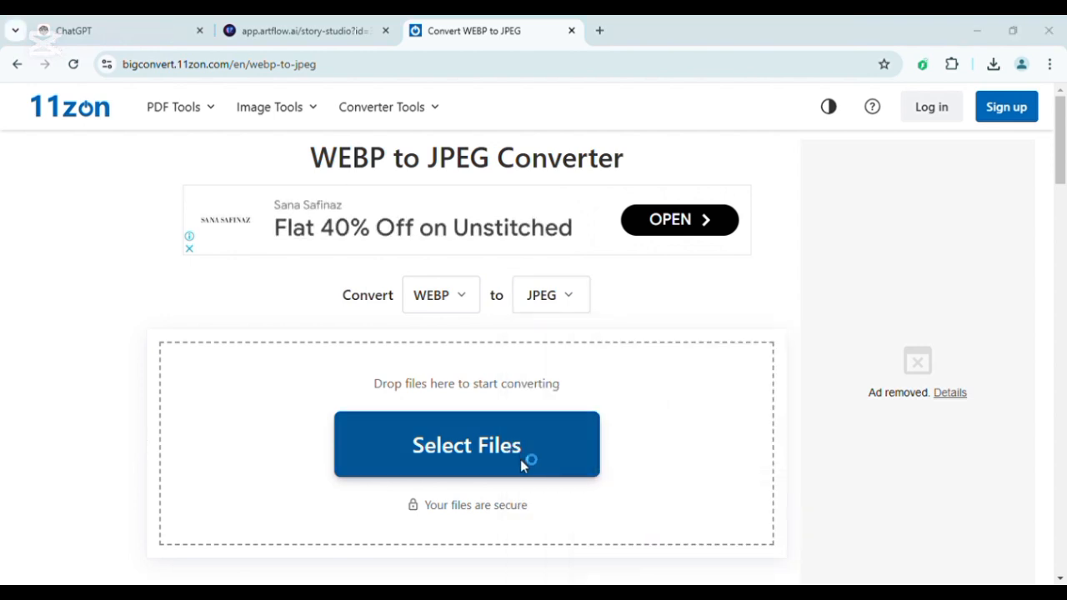
Load the saved WEBP story images into the converter and look through the file list.
left_click(521, 459)
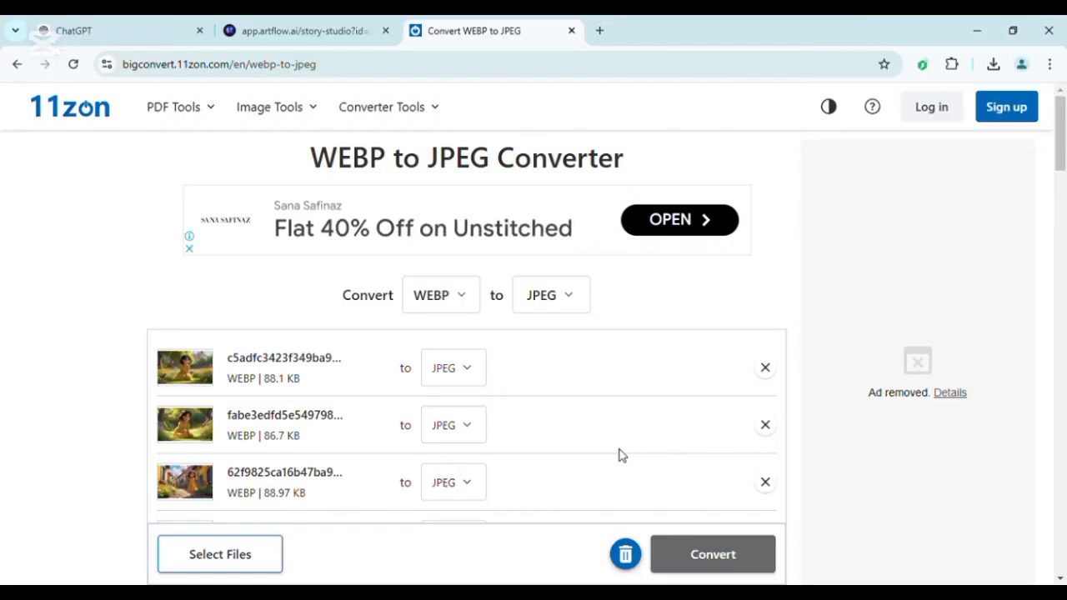
left_click_drag(619, 450, 408, 495)
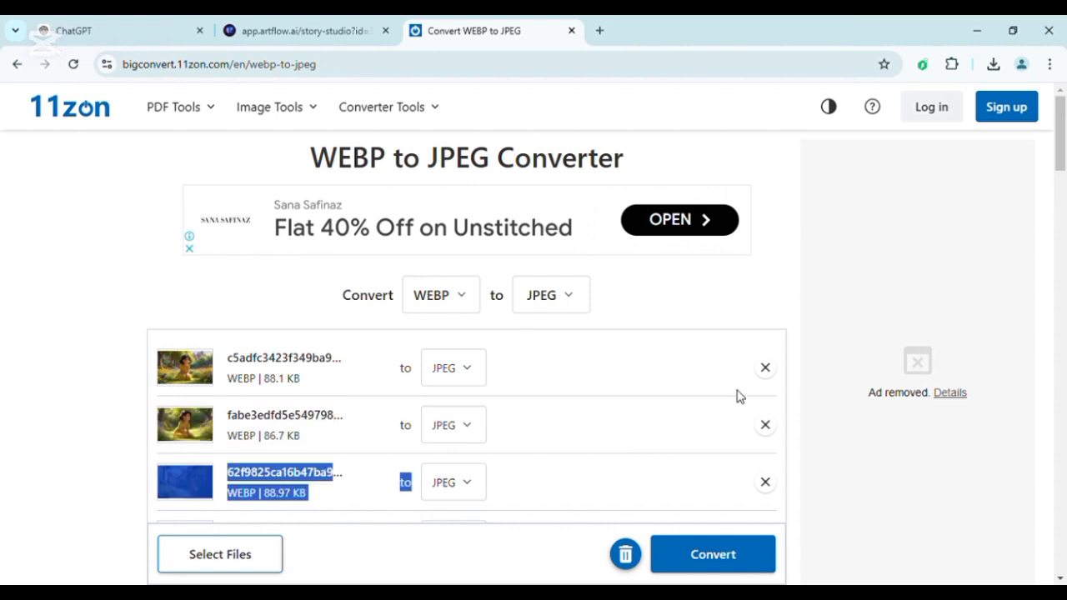
scroll(737, 393, "down", 7)
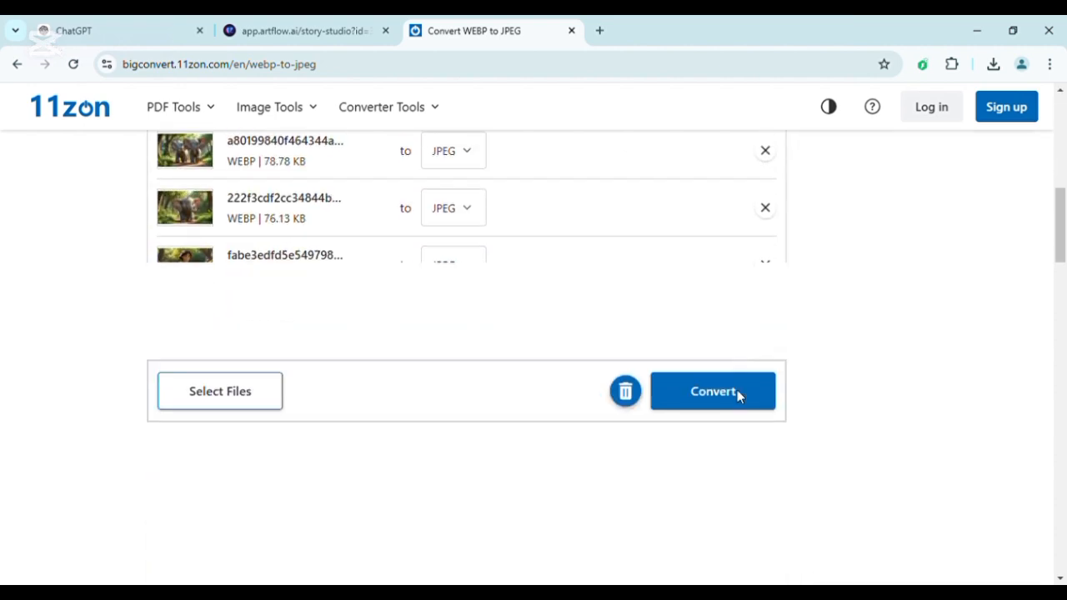
scroll(588, 262, "up", 4)
scroll(588, 262, "up", 3)
Check the output formats available for the first file and convert all the listed images to JPEG.
left_click(476, 369)
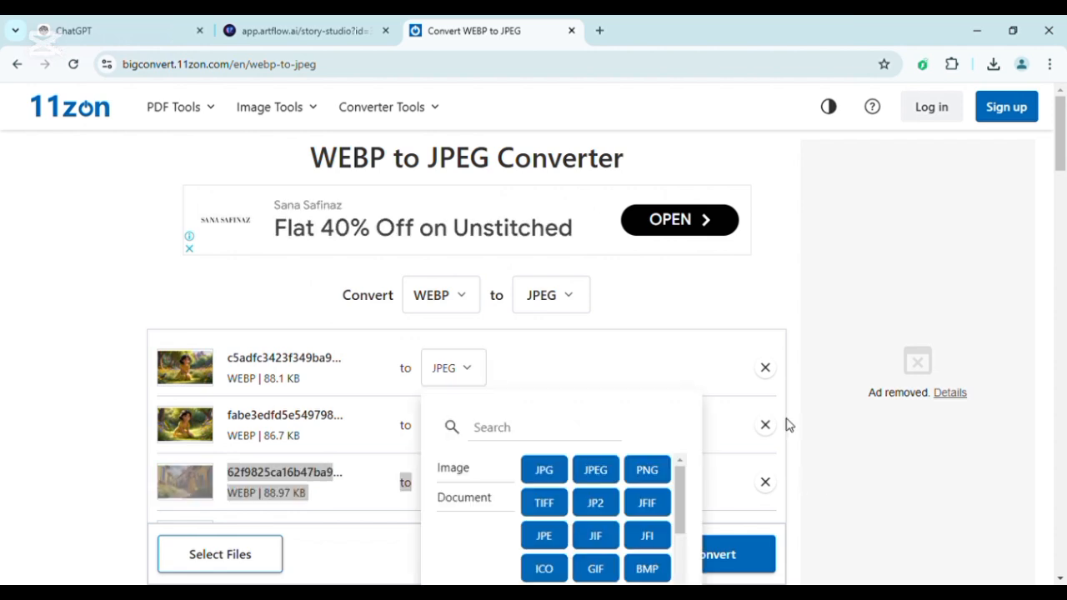
left_click(700, 307)
scroll(615, 507, "down", 2)
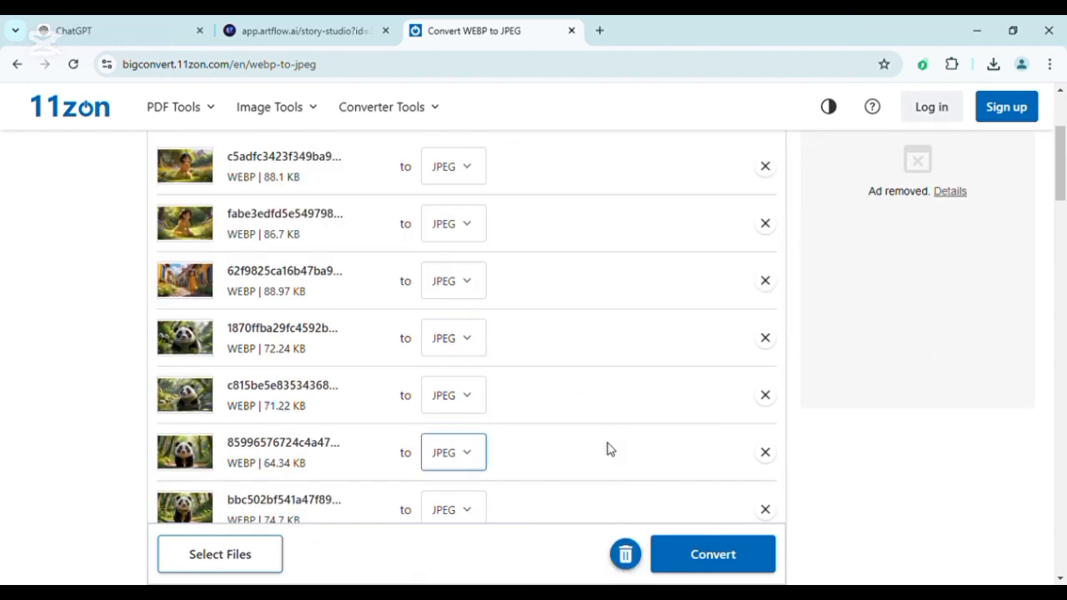
scroll(606, 447, "down", 6)
scroll(745, 569, "up", 4)
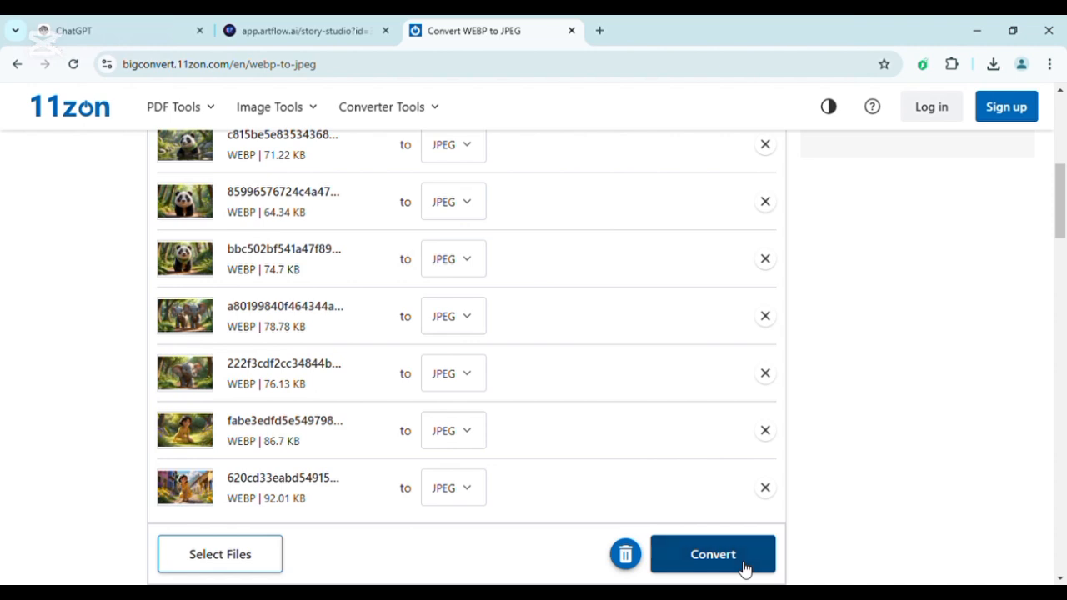
left_click(745, 566)
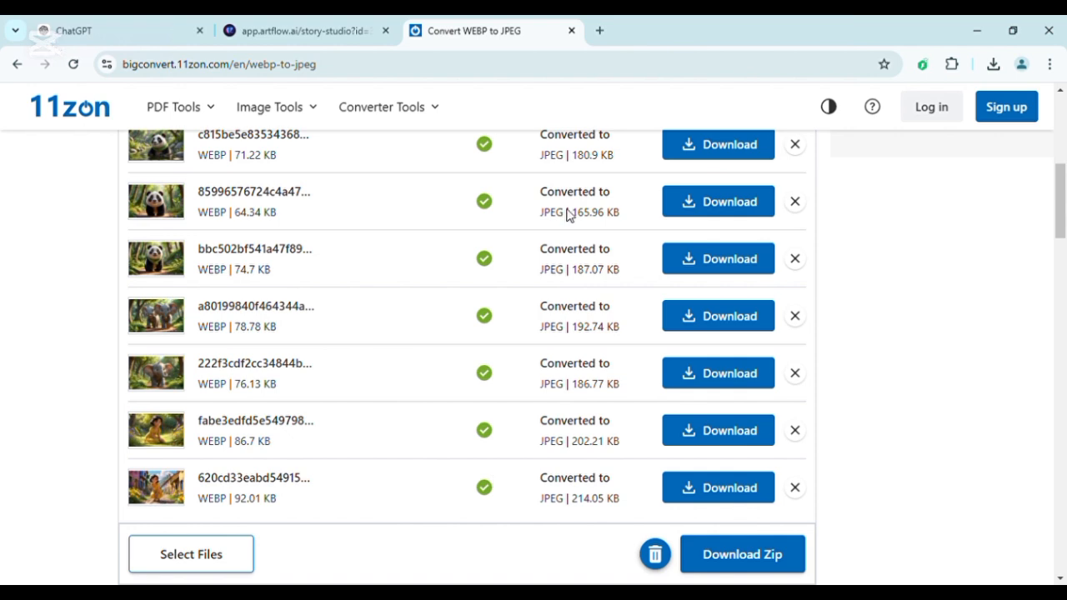
Download the first two converted JPEG images from the list.
scroll(630, 125, "up", 2)
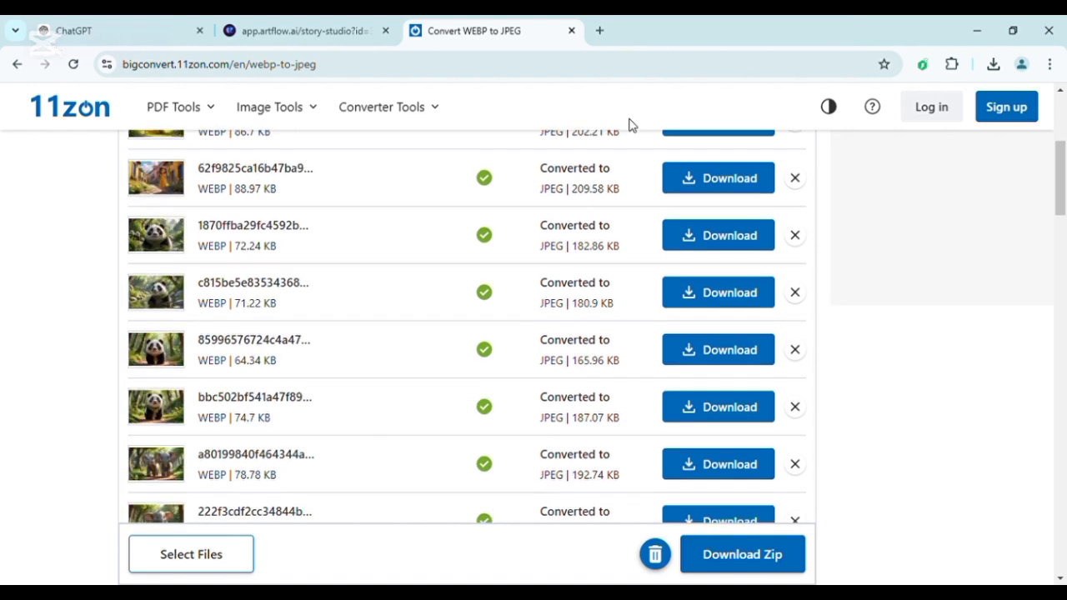
scroll(758, 337, "up", 3)
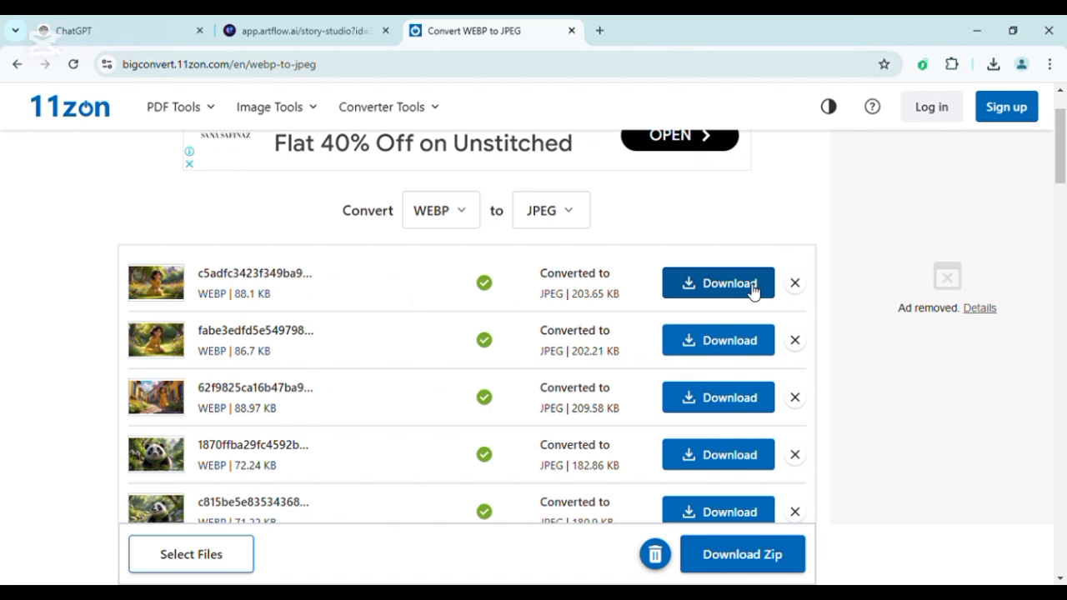
left_click(717, 292)
left_click(721, 346)
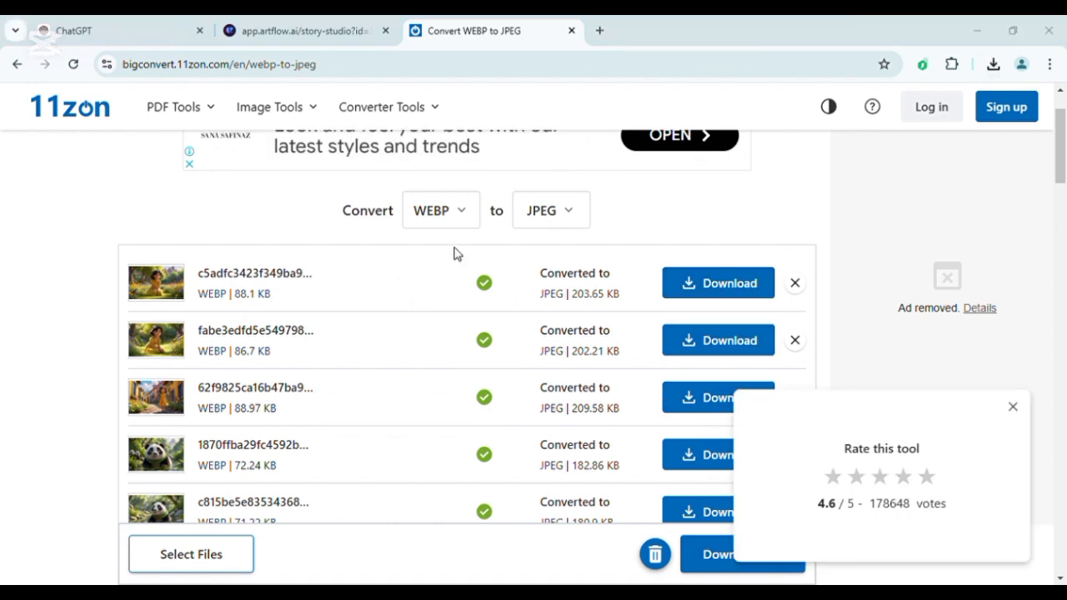
Switch back to Artflow and continue from the characters Sophie, Max and Luna to the storyboard.
key("ctrl+shift+Tab")
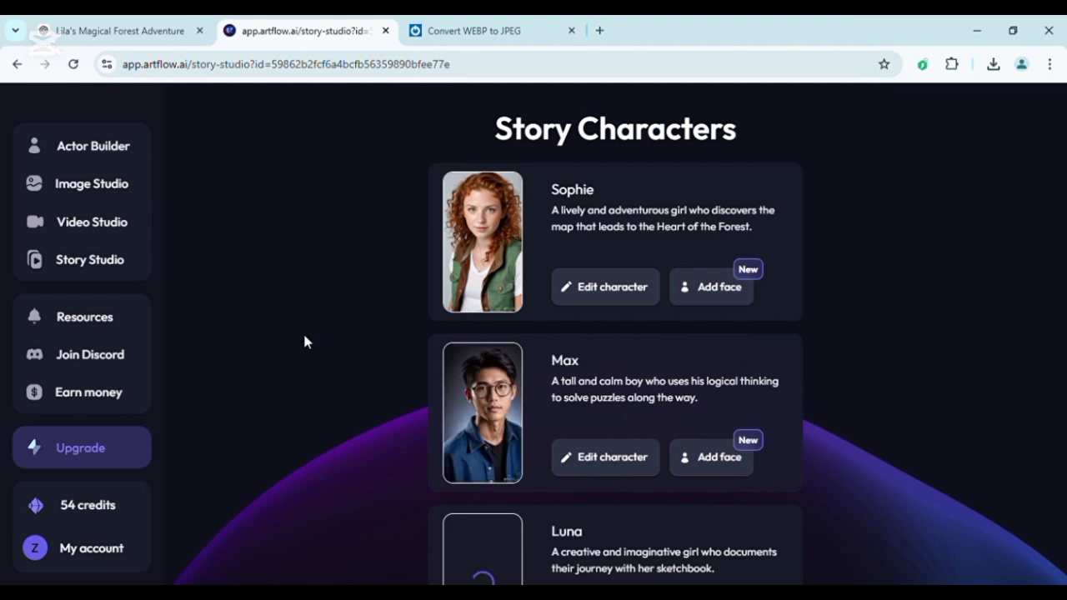
scroll(883, 395, "down", 3)
left_click(641, 553)
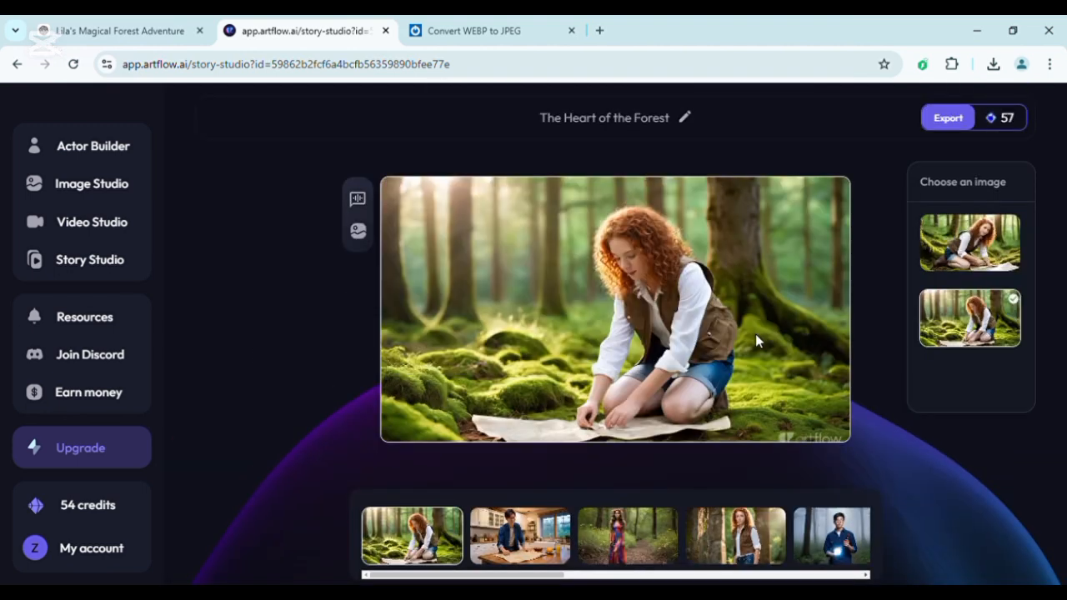
Go through the second to fifth shots and choose the first image option for Luna's forest shot.
left_click(520, 536)
left_click(628, 536)
left_click(991, 243)
left_click(736, 536)
left_click(840, 536)
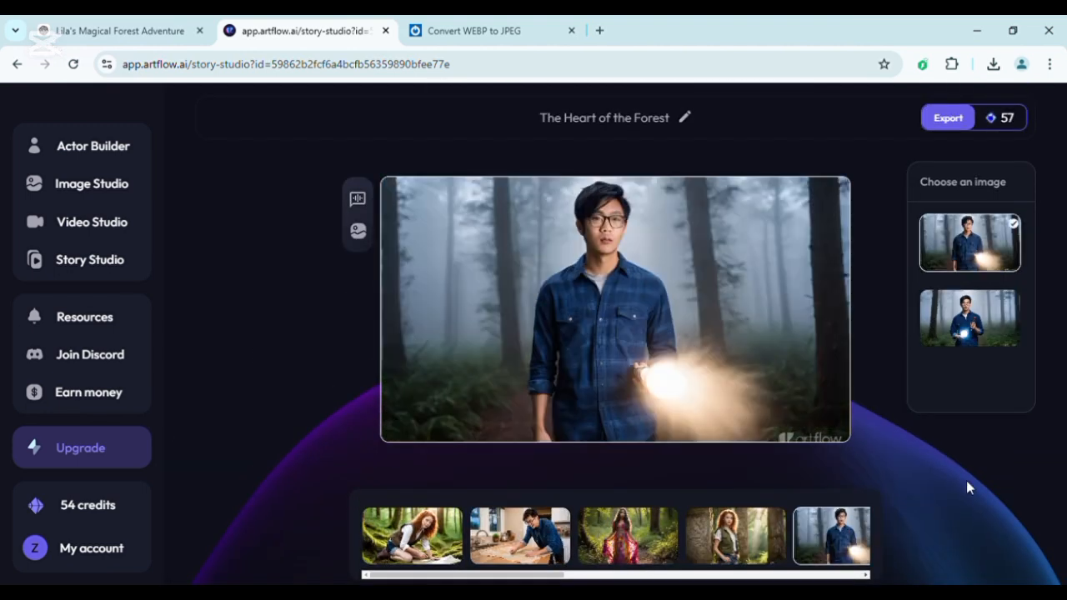
scroll(292, 459, "down", 1)
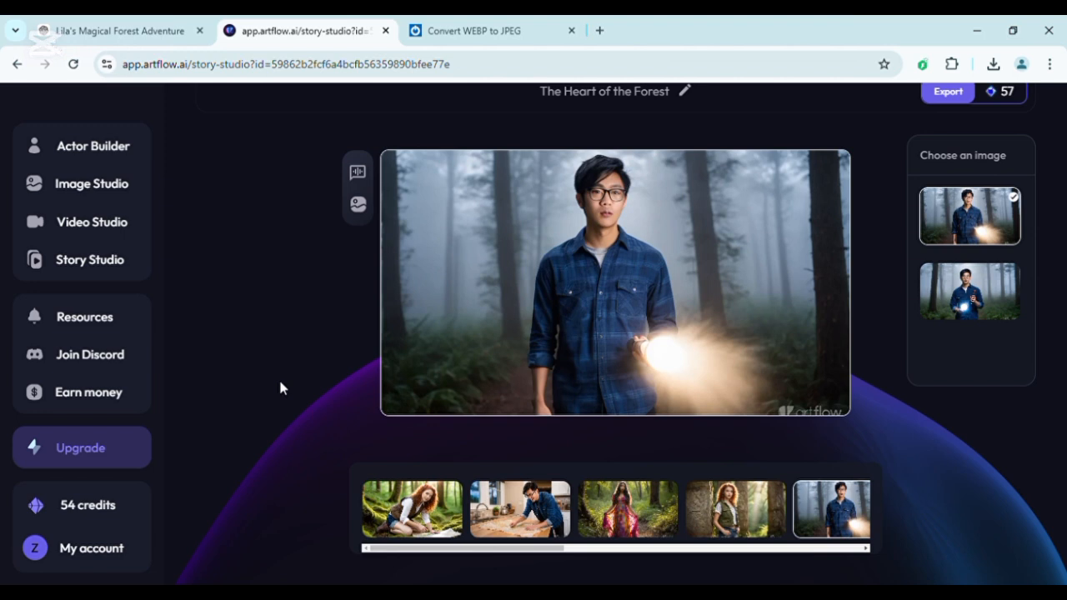
Open the image settings of Max's flashlight shot and examine the characters available for it.
left_click(358, 205)
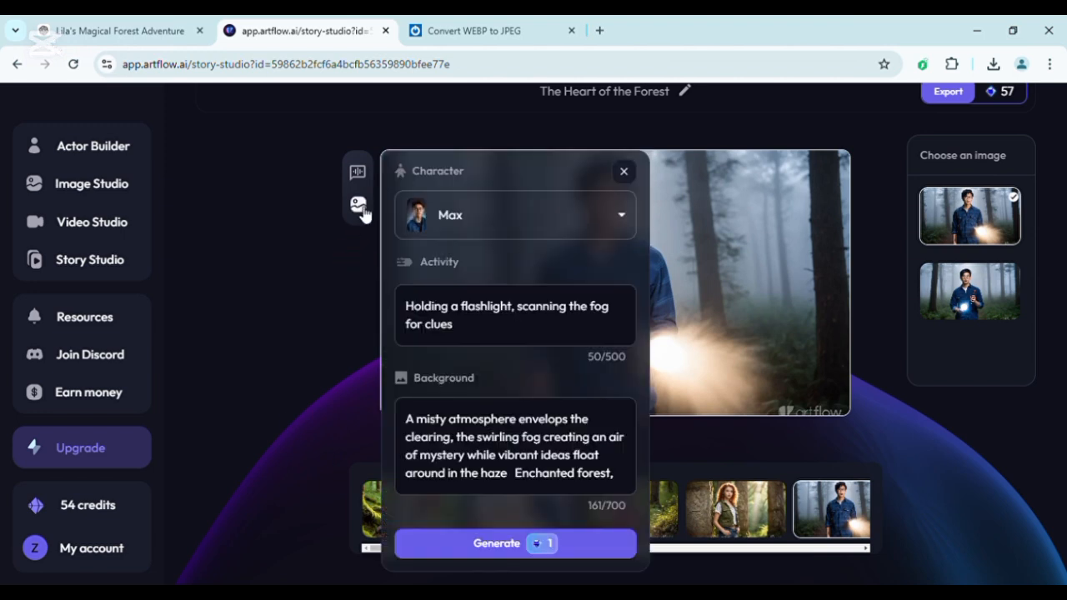
left_click(591, 231)
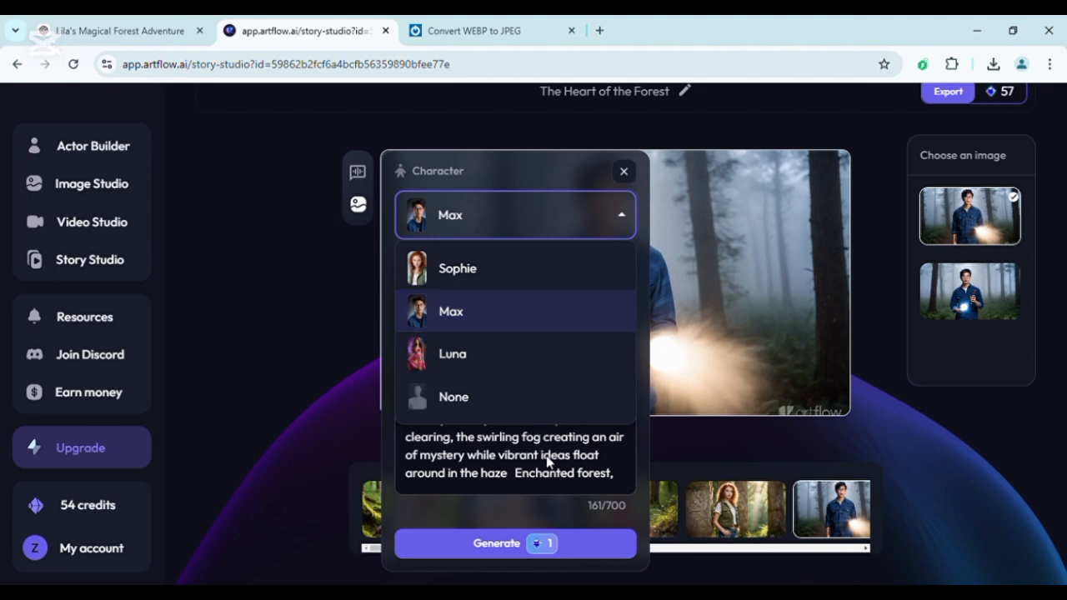
left_click(631, 229)
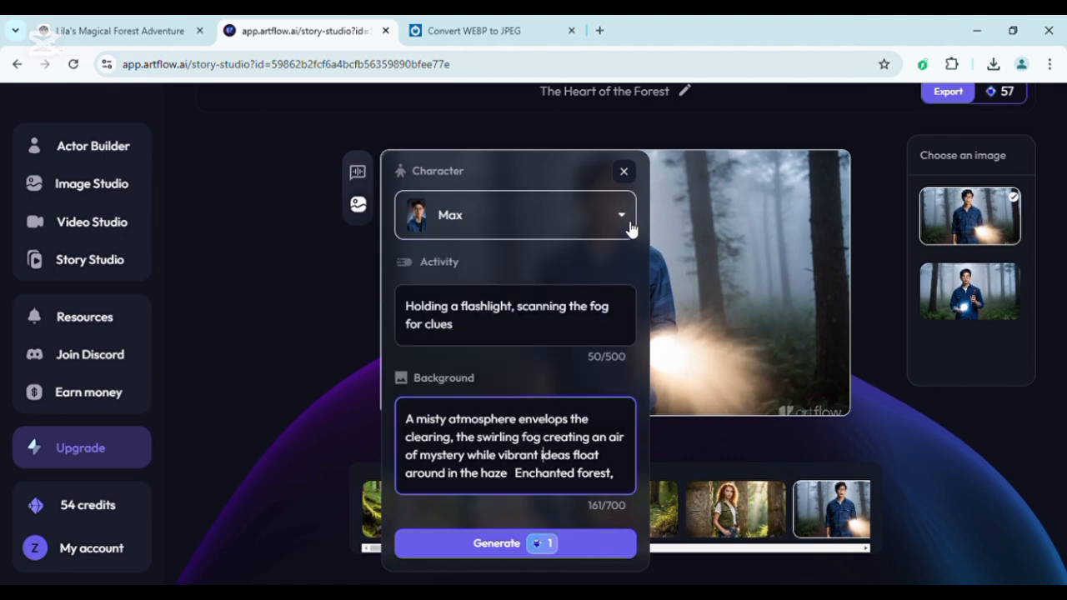
Replace "for clues" in Max's activity with "and see a tiger coming towards him.", generate new images and close the image settings.
left_click(501, 332)
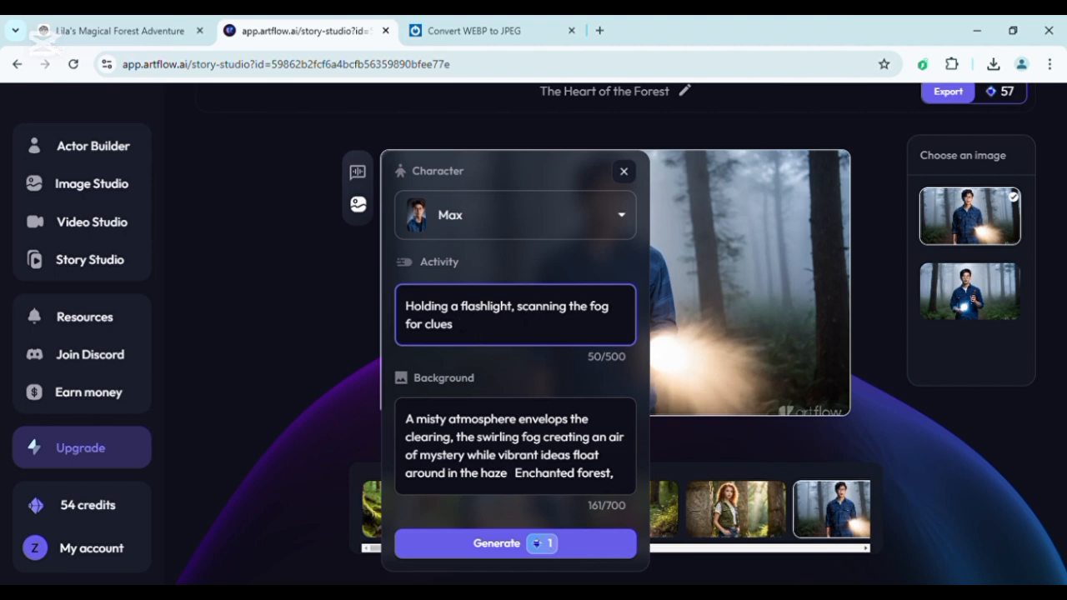
double_click(437, 326)
key("BackSpace")
key("BackSpace")
key("BackSpace")
key("BackSpace")
key("BackSpace")
type("and see a tiger coming towards ")
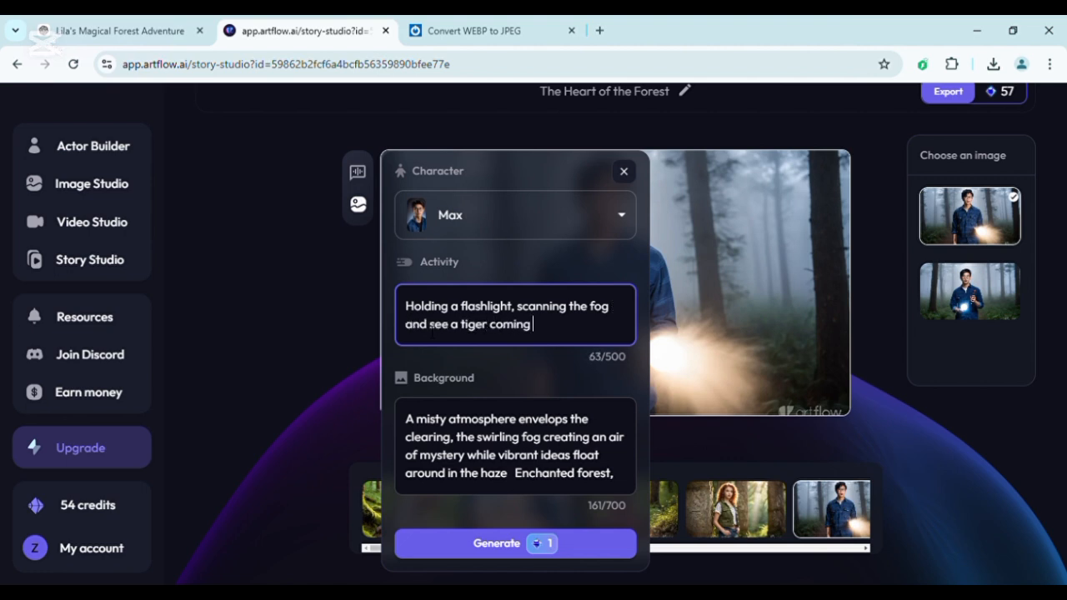
type("him.")
left_click(569, 554)
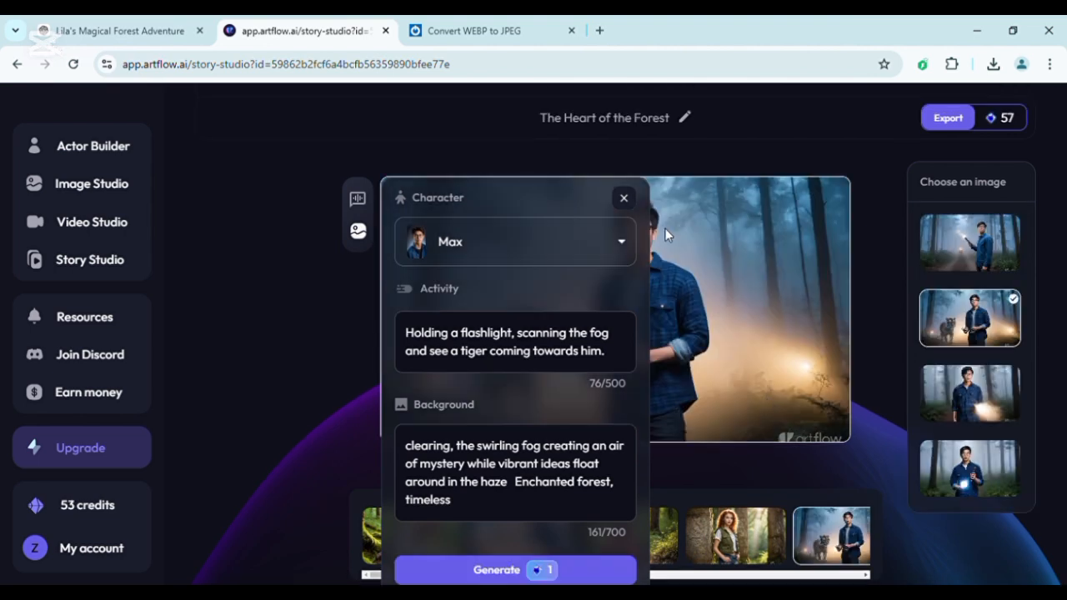
left_click(624, 198)
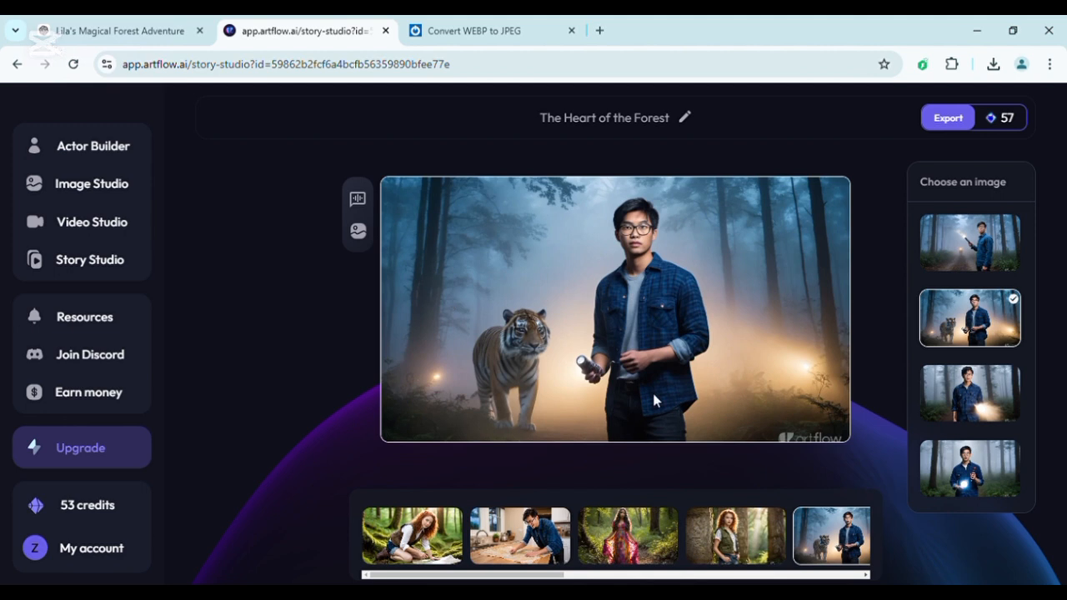
Choose the first image option for Max's flashlight shot, inspect it closely and look over the pricing plans.
left_click(959, 260)
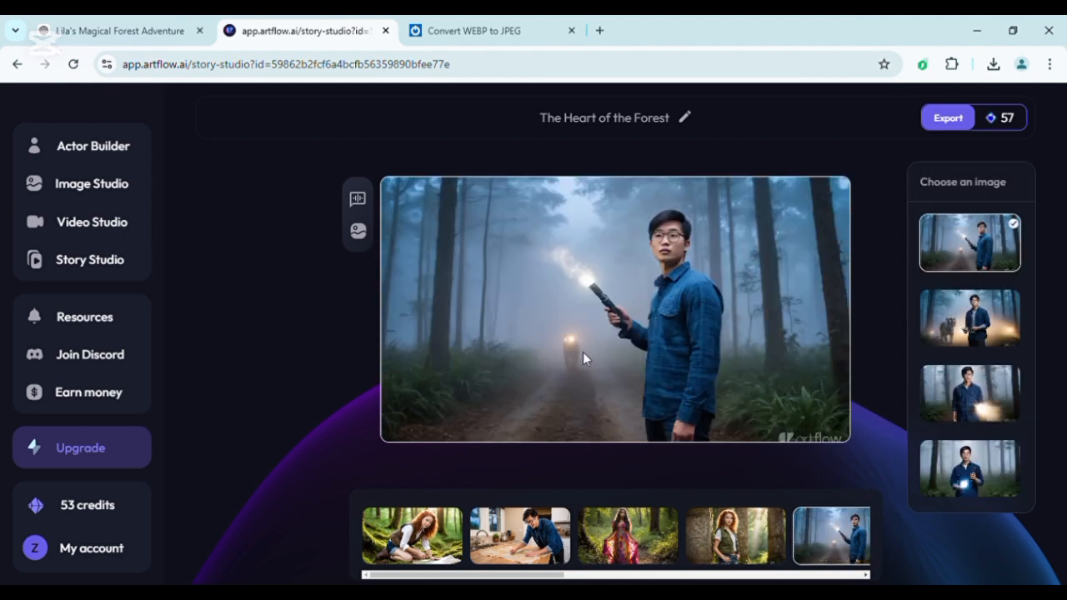
scroll(582, 352, "up", 5)
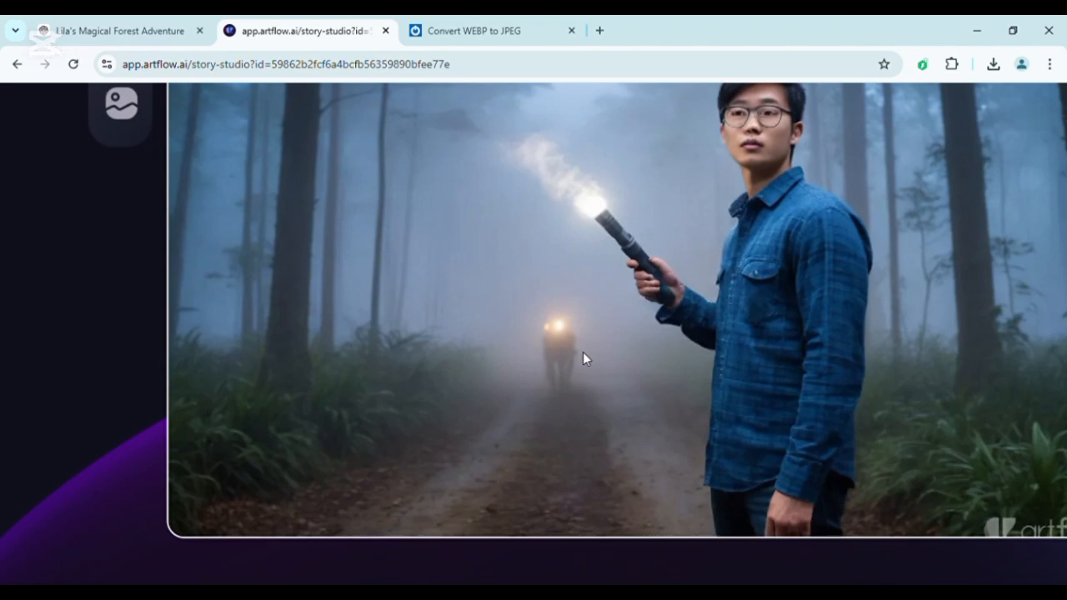
scroll(583, 352, "down", 5)
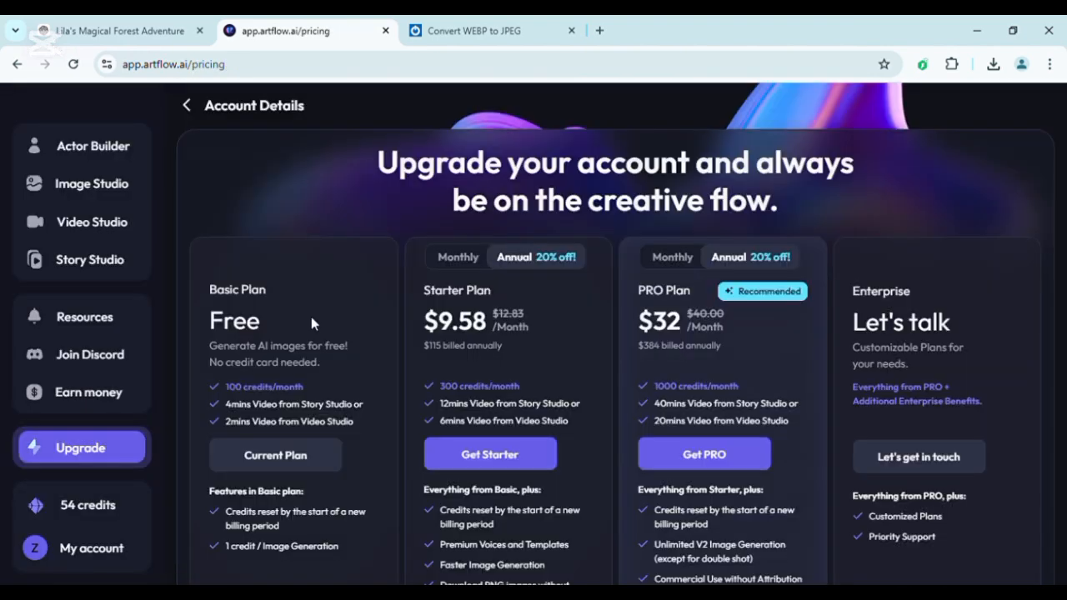
scroll(545, 339, "down", 1)
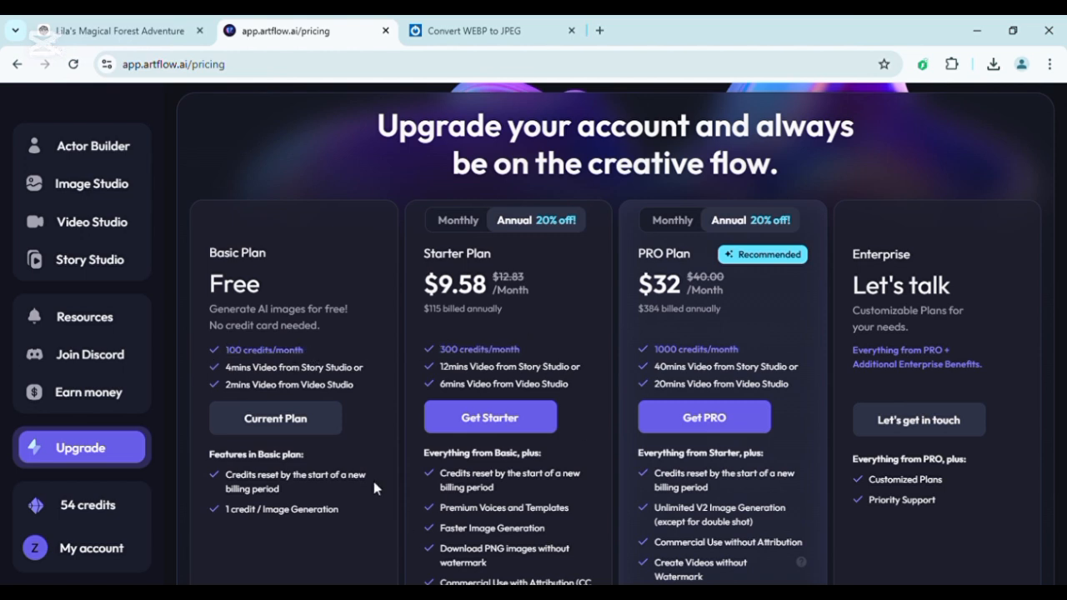
scroll(374, 488, "up", 1)
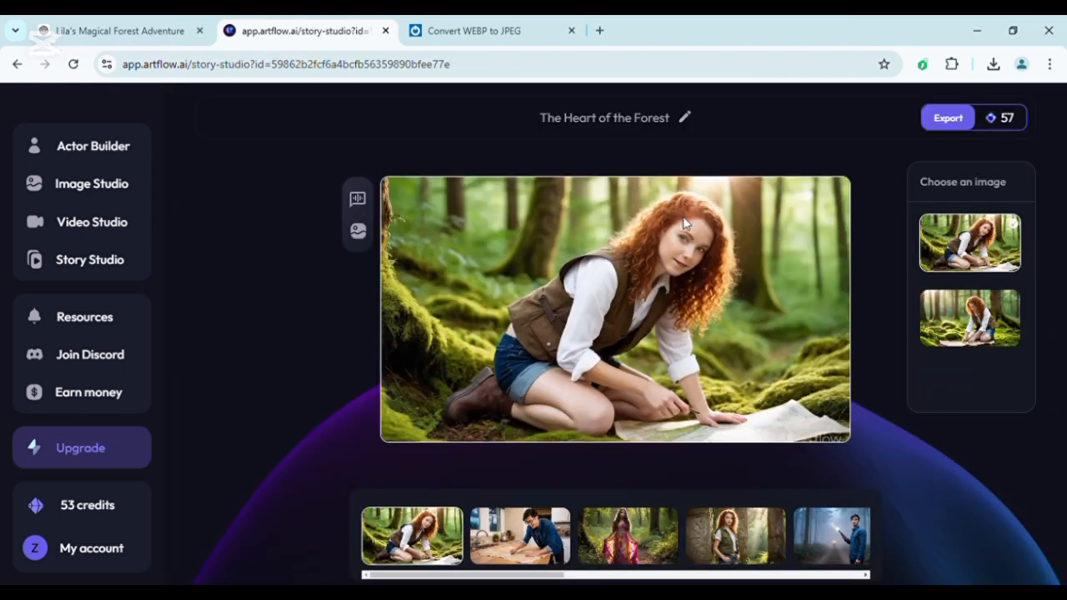
Regenerate the first shot adding activity "and sees the birds chirping near her" and background "birds are flying and some are sitting chirping", choosing the fourth image.
left_click(360, 232)
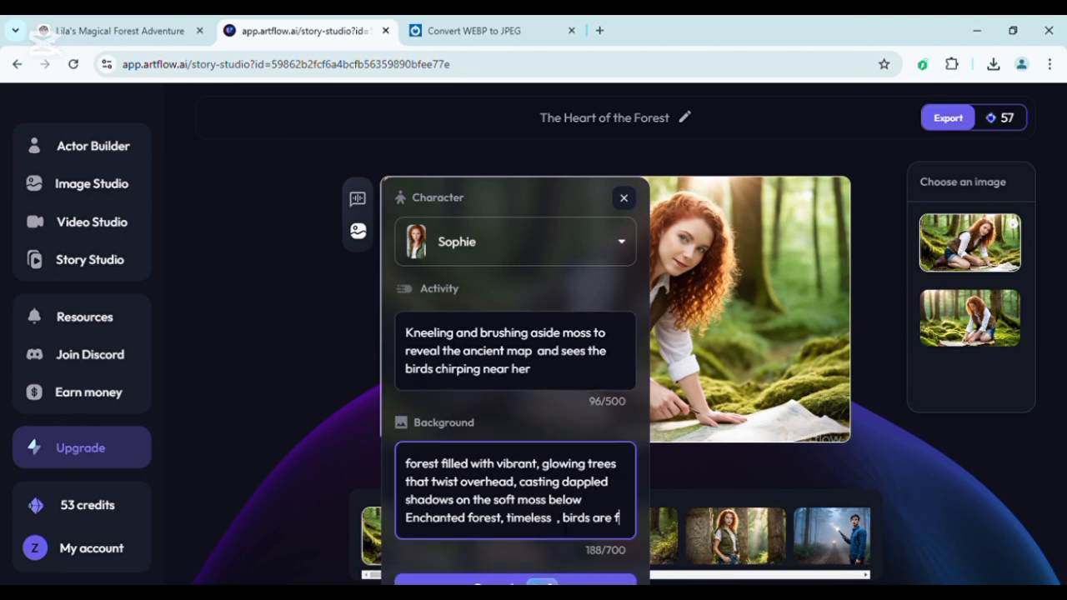
type("lying and some are sitting chirping")
left_click(500, 567)
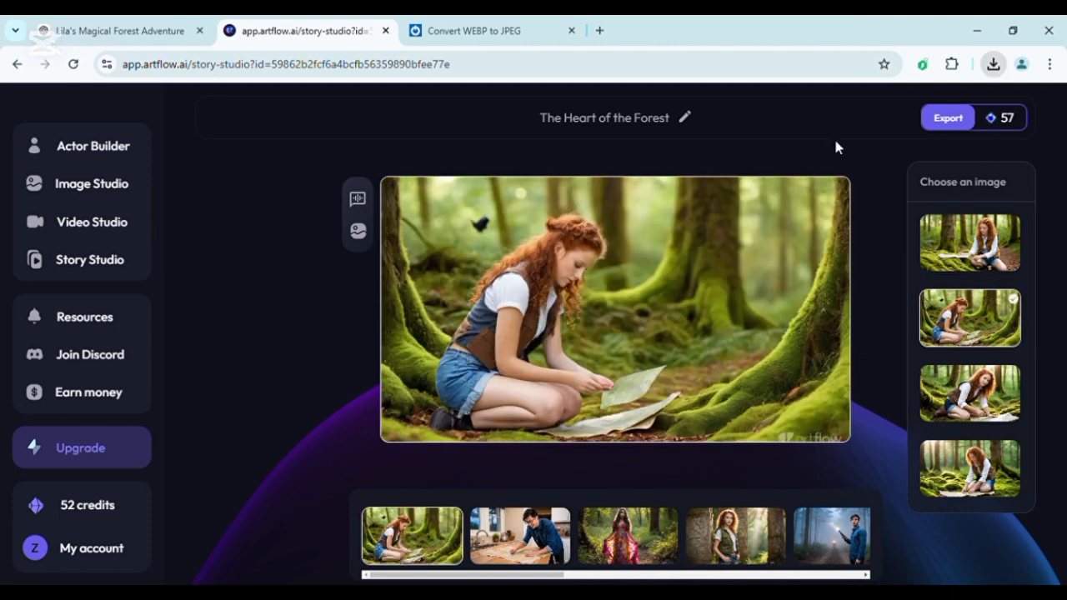
left_click(988, 475)
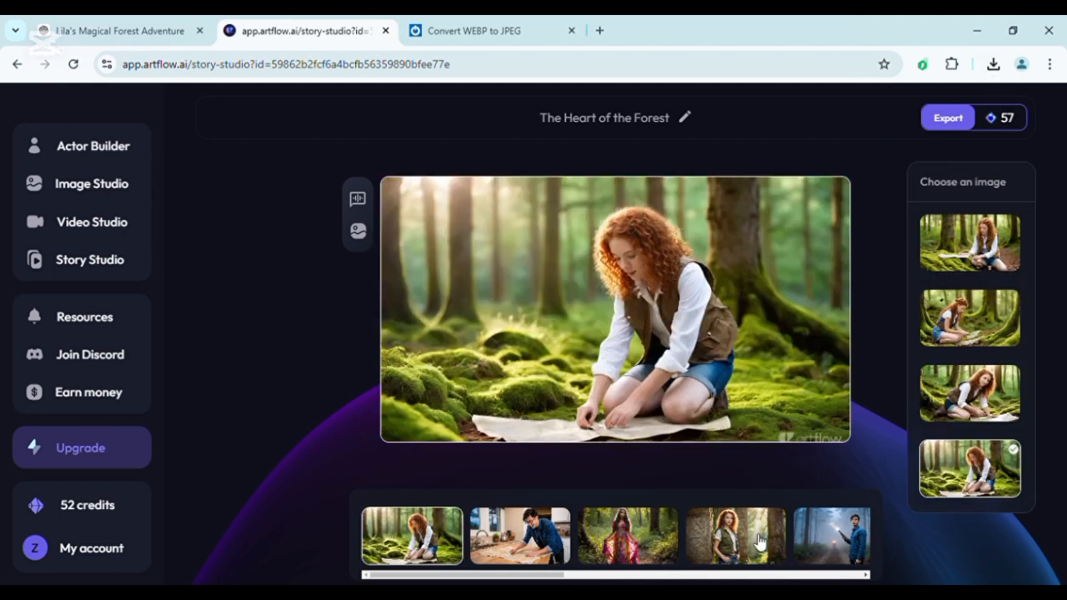